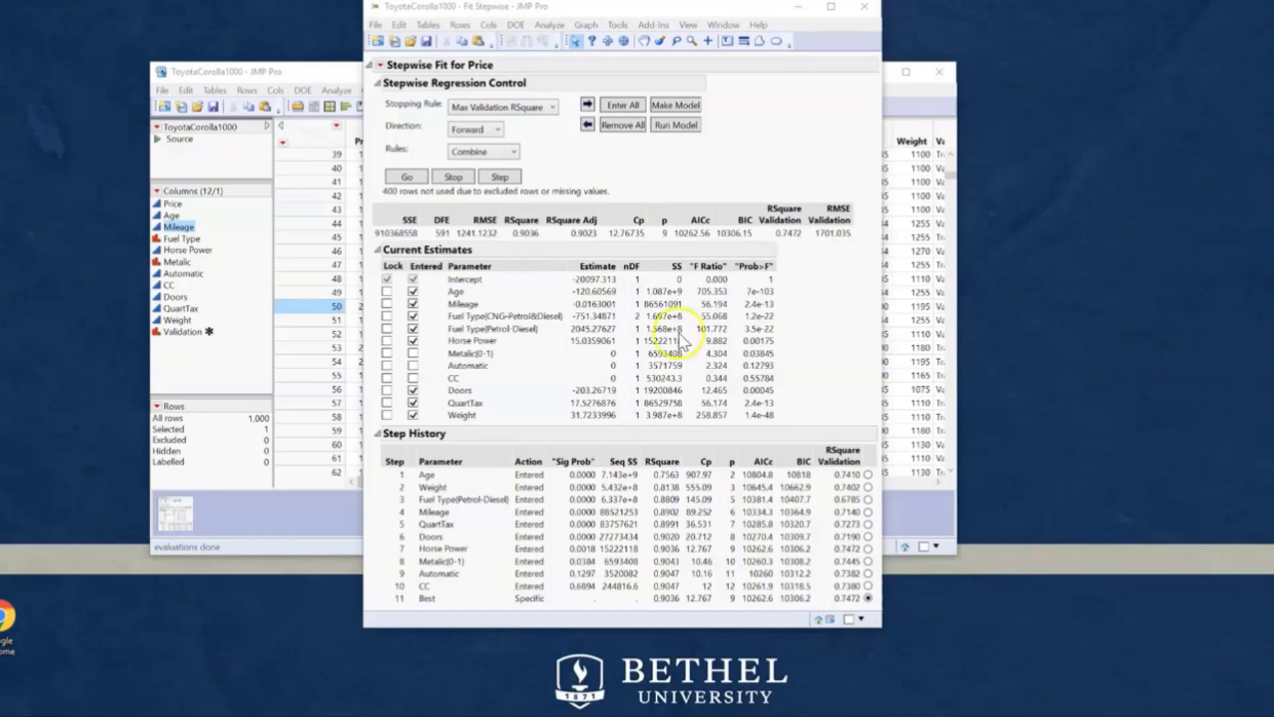
Step: Close the forward stepwise report and start a new Fit Model specification with Price as the Y response
{"action": "left_click", "coordinate": [864, 7]}
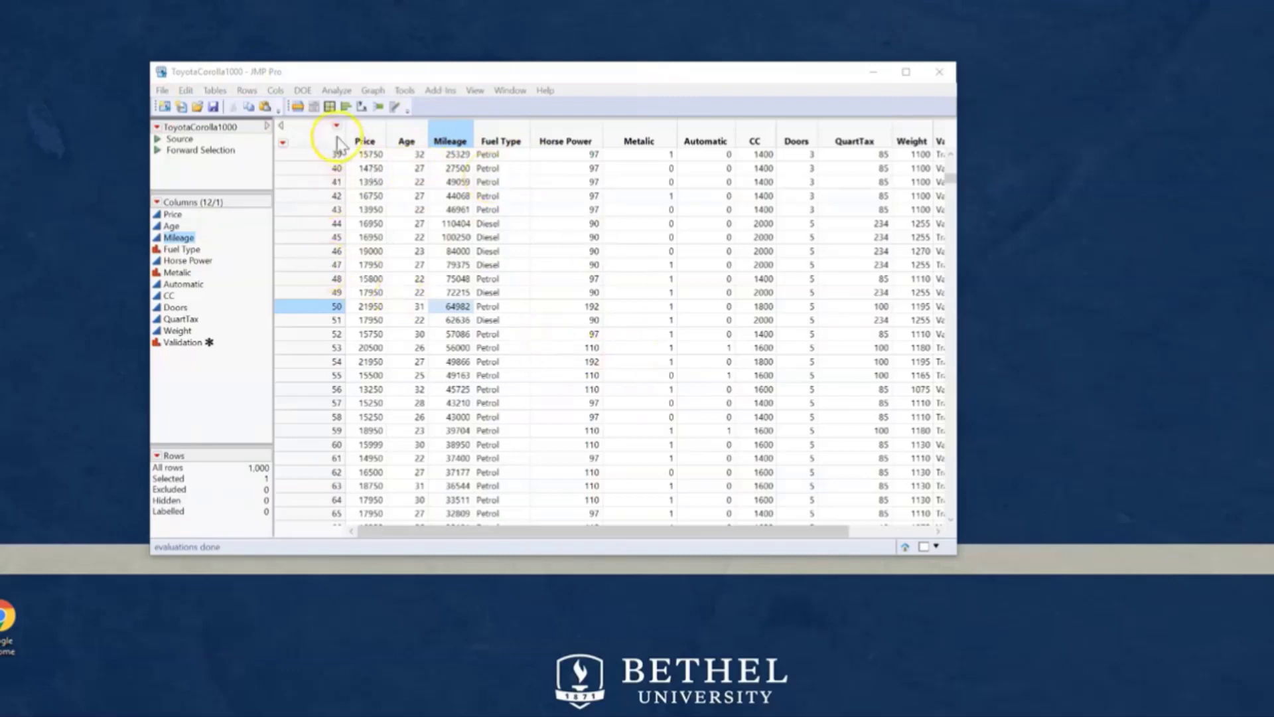
{"action": "left_click", "coordinate": [451, 78]}
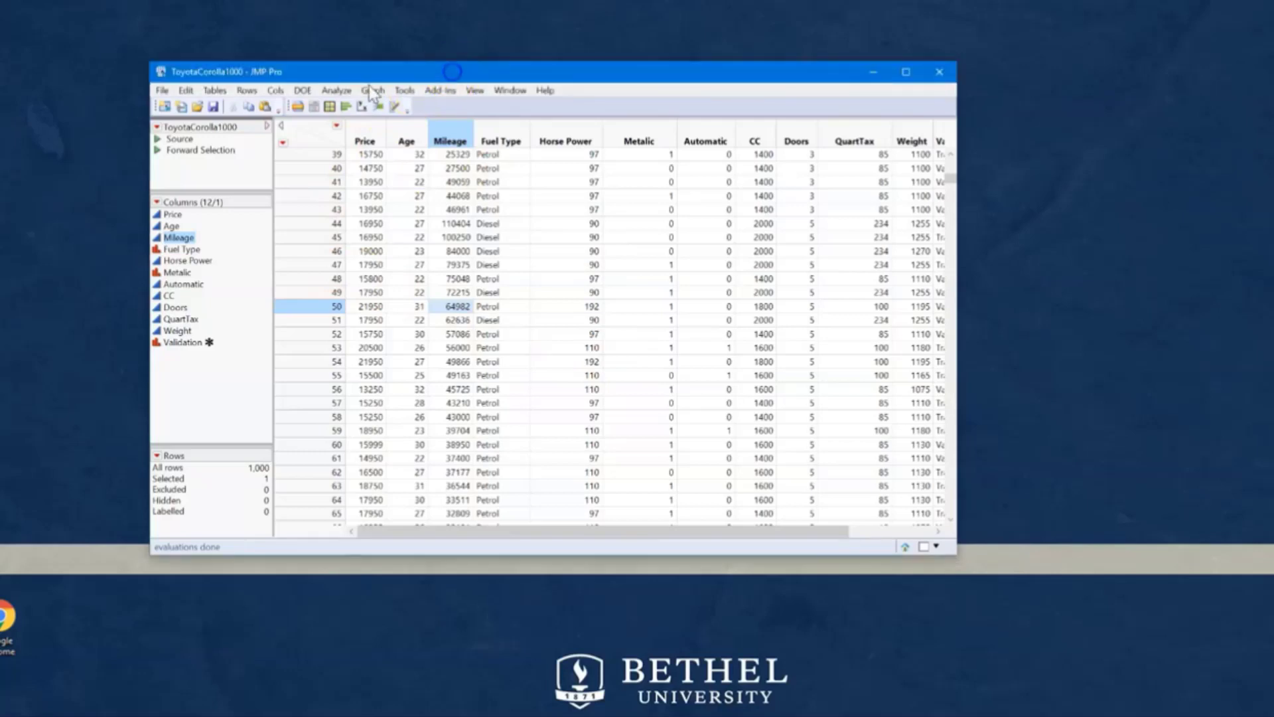
{"action": "left_click", "coordinate": [335, 91]}
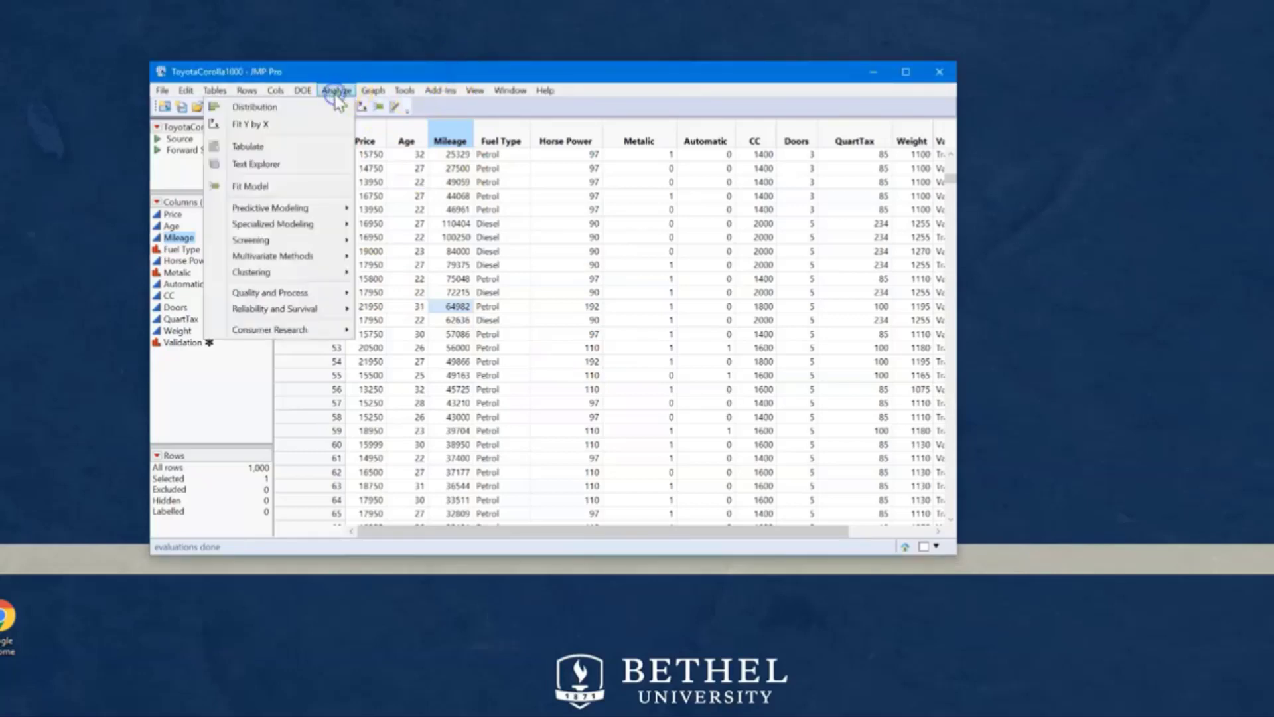
{"action": "left_click", "coordinate": [264, 188]}
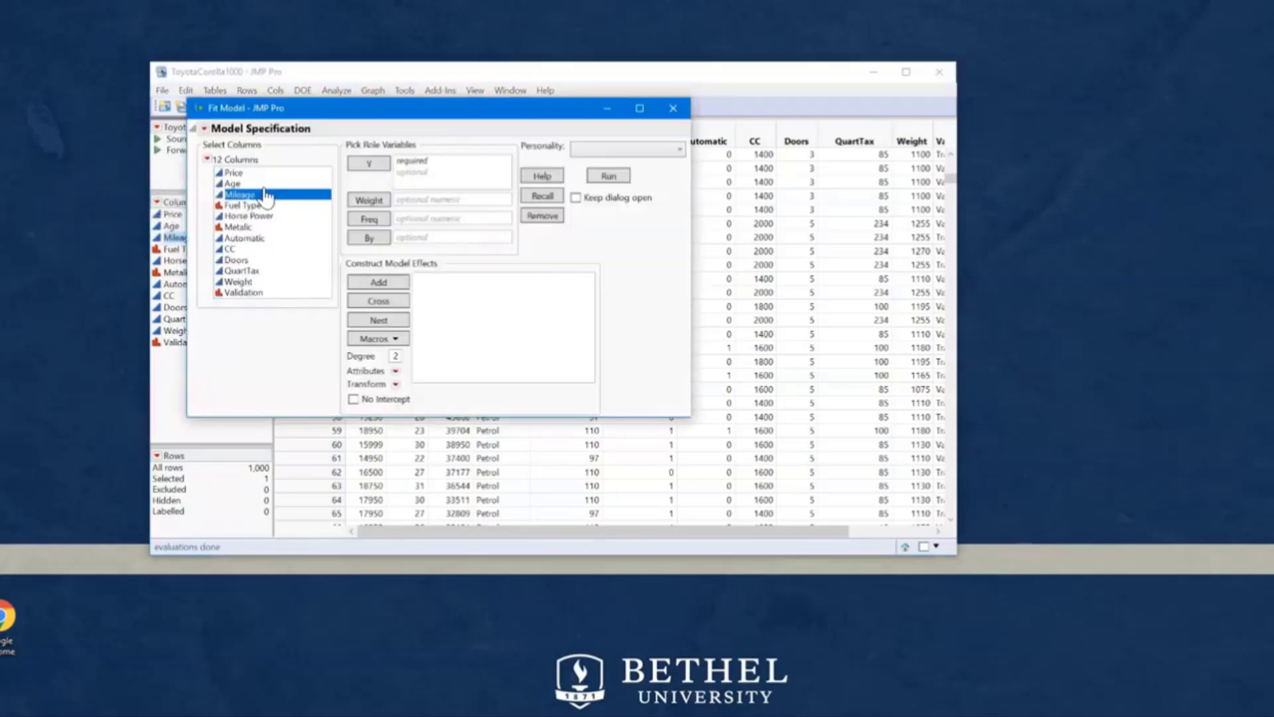
{"action": "left_click", "coordinate": [233, 173]}
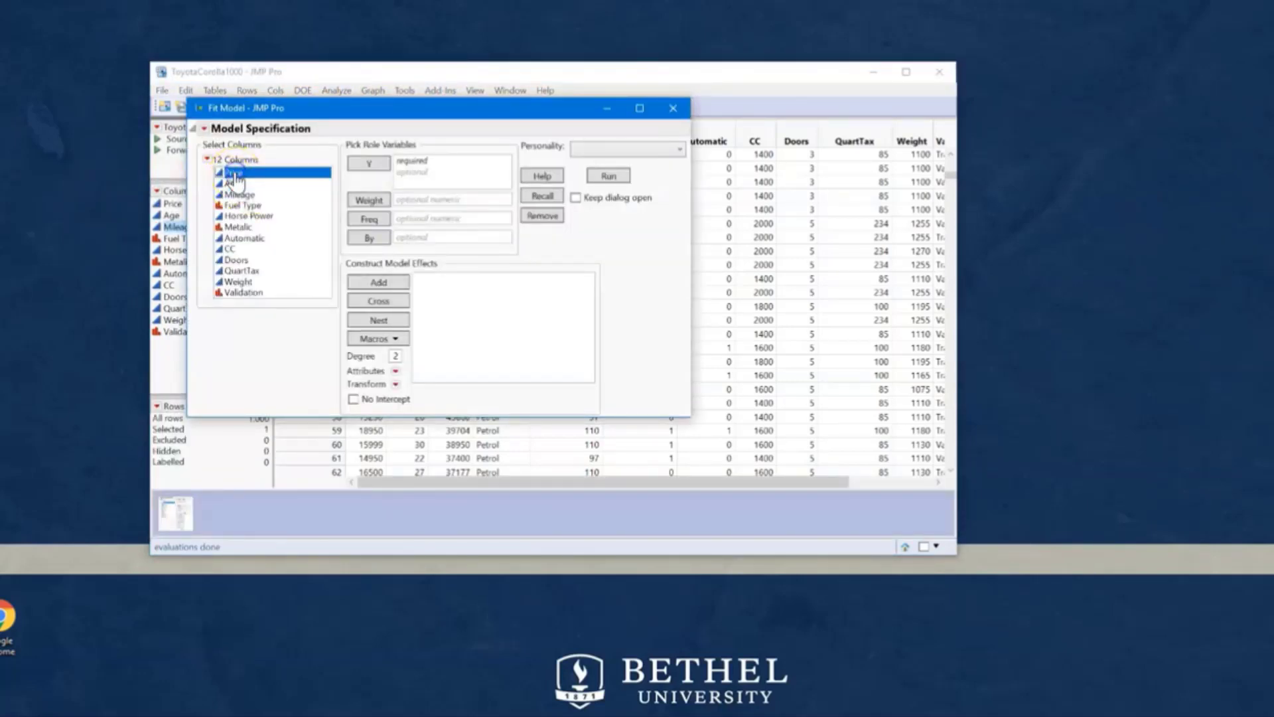
{"action": "left_click", "coordinate": [440, 176]}
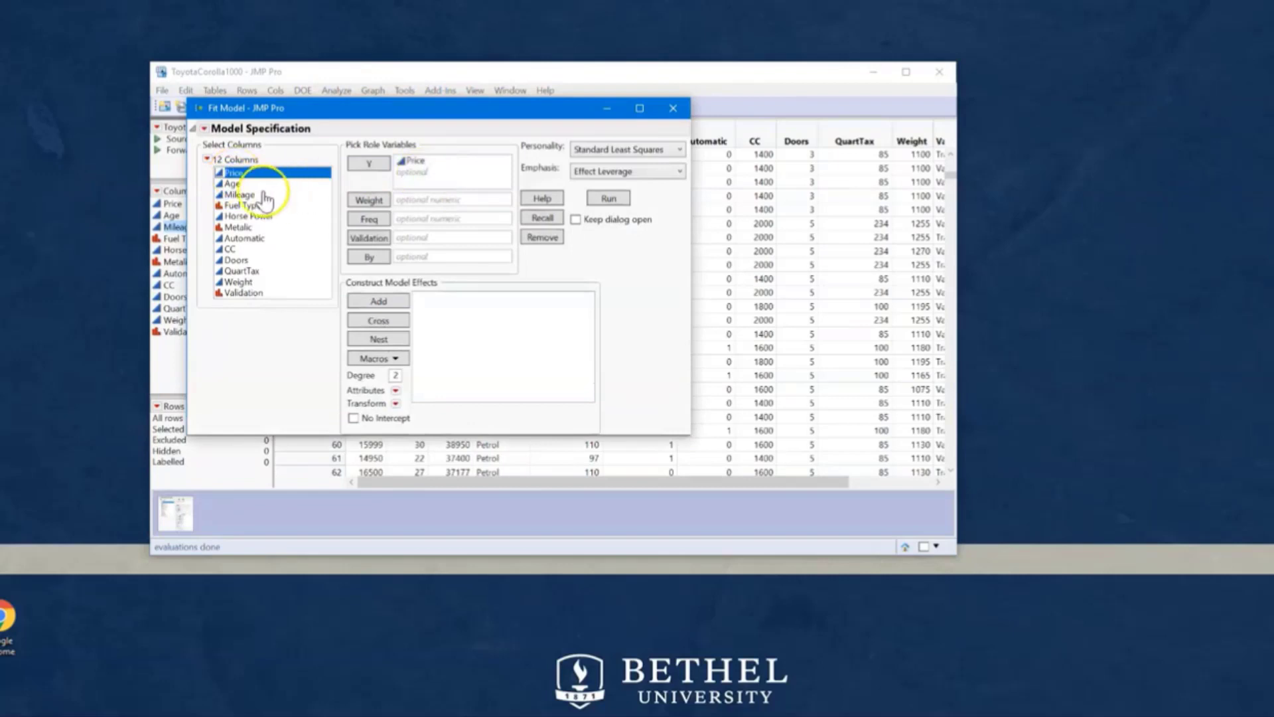
Step: Add the columns Age through Weight as model effects and assign the Validation column to the validation role
{"action": "left_click", "coordinate": [233, 184]}
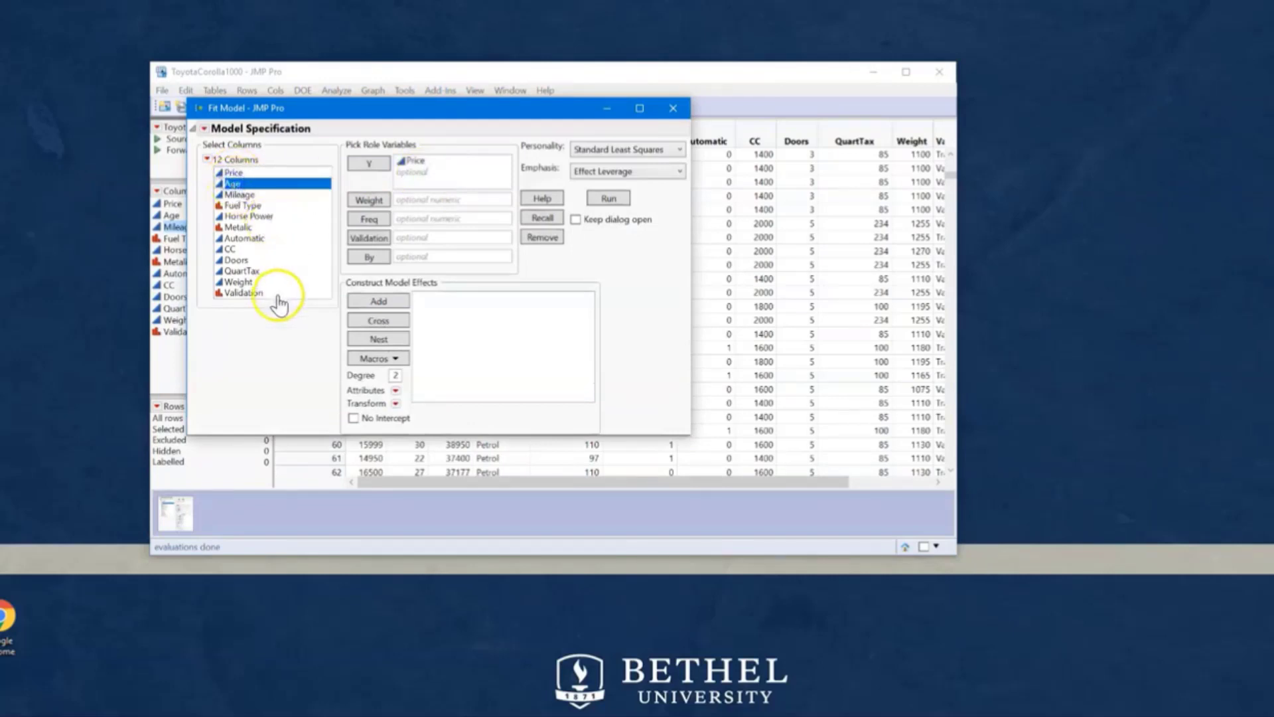
{"action": "left_click", "coordinate": [238, 283], "text": "shift"}
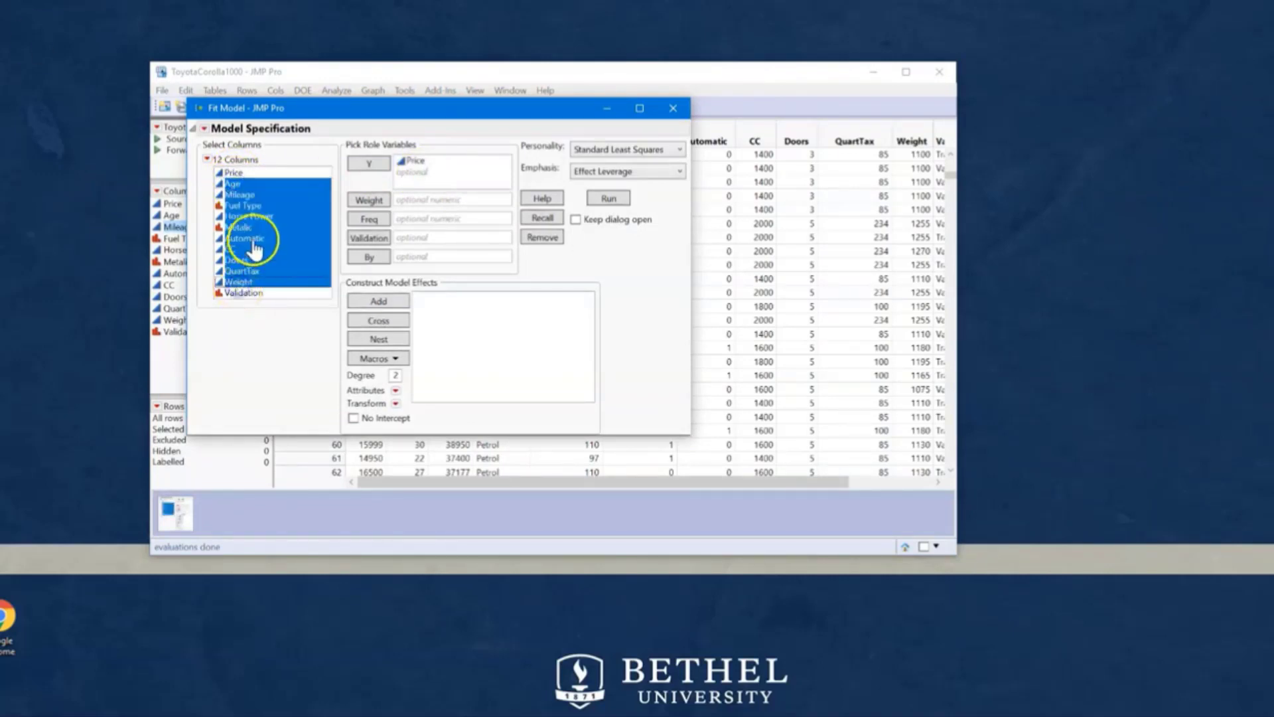
{"action": "left_click_drag", "start_coordinate": [250, 250], "coordinate": [435, 361]}
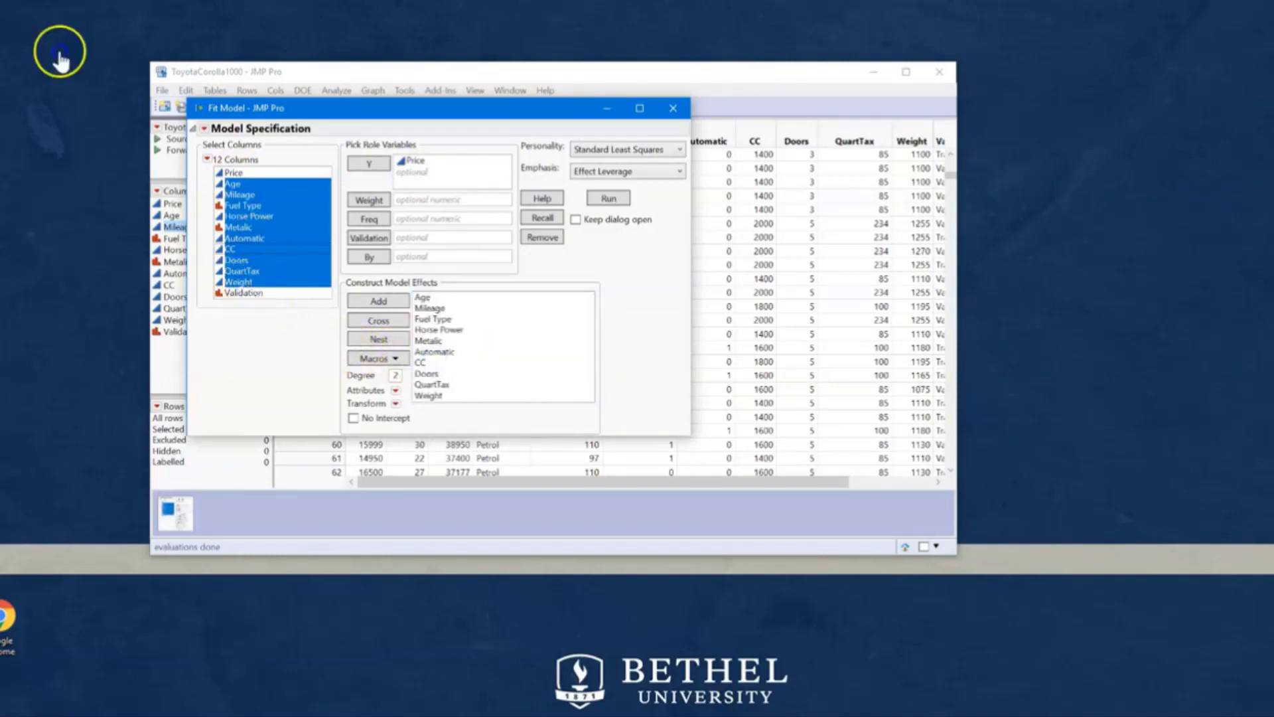
{"action": "left_click", "coordinate": [243, 293]}
{"action": "left_click_drag", "start_coordinate": [250, 299], "coordinate": [462, 239]}
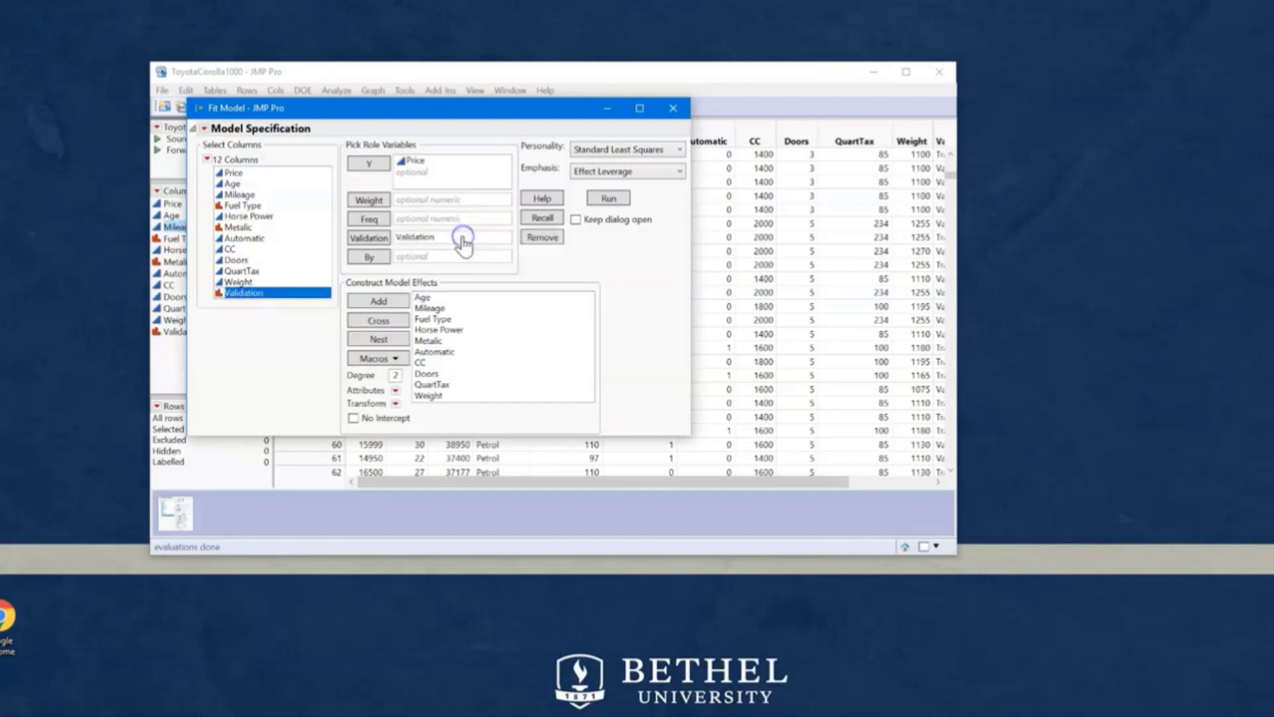
Step: Set the model personality to Stepwise and run it, placing the stepwise report over the data table
{"action": "left_click", "coordinate": [660, 150]}
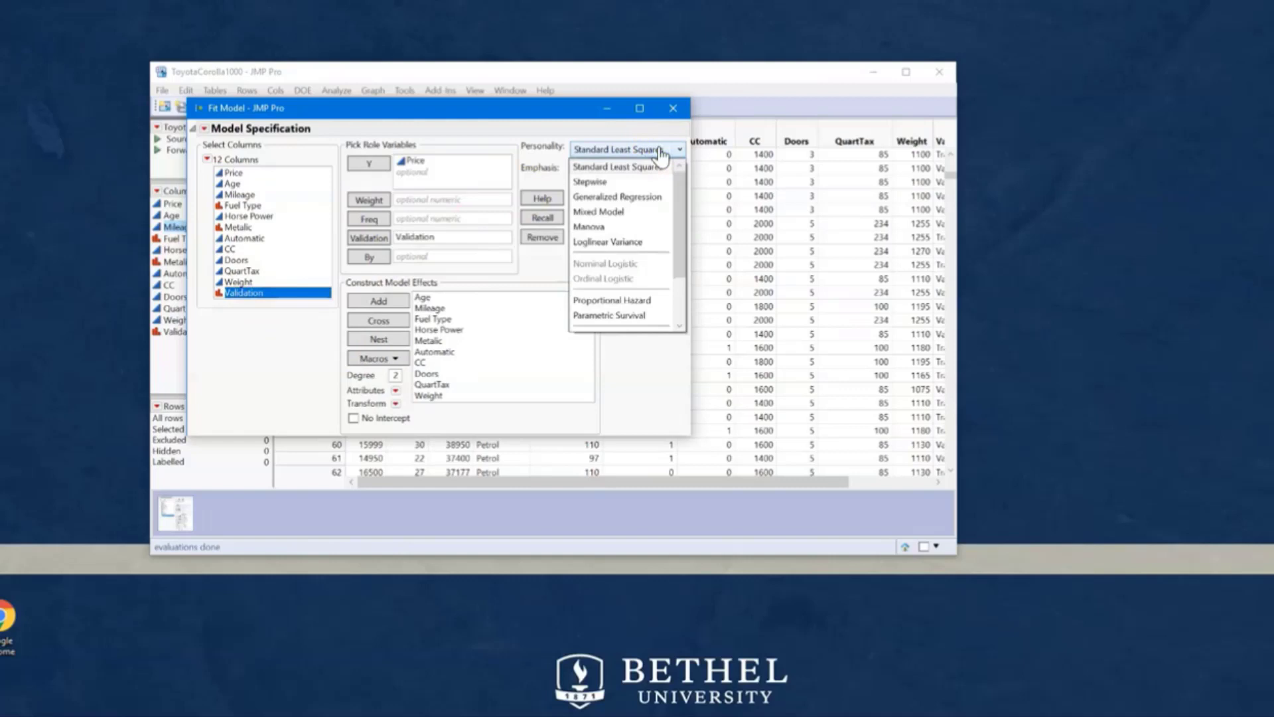
{"action": "left_click", "coordinate": [591, 181]}
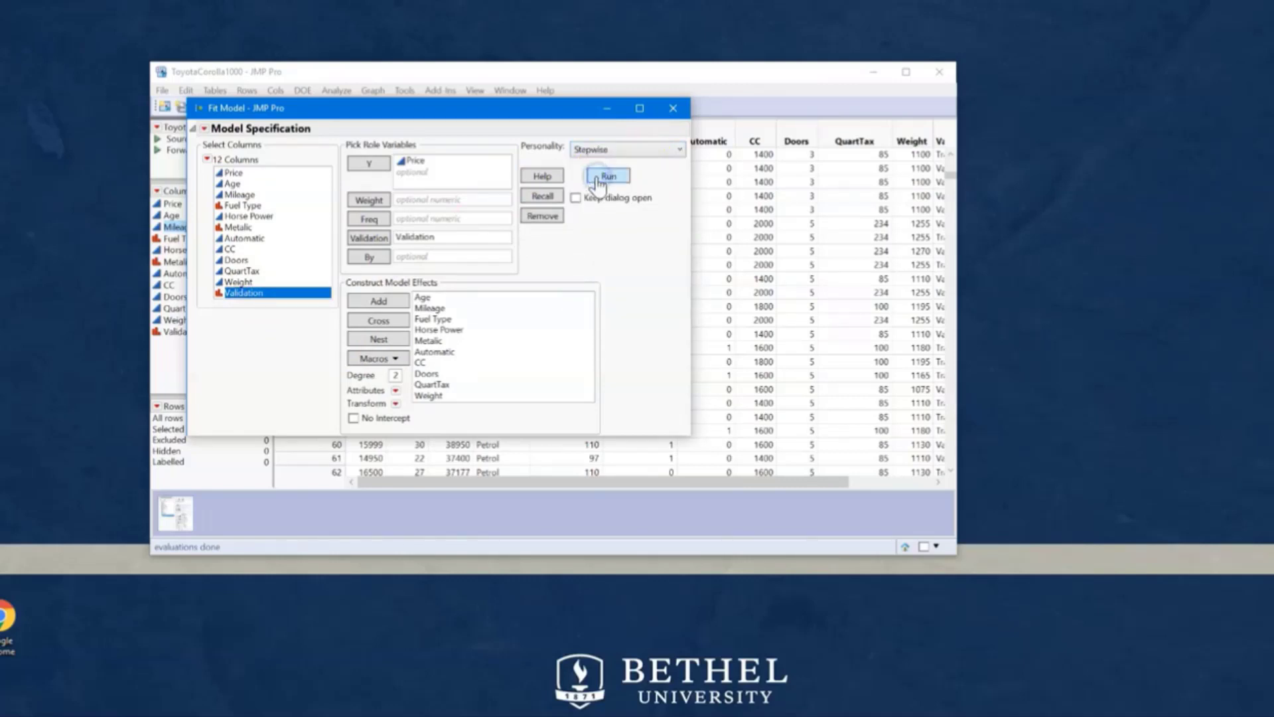
{"action": "left_click", "coordinate": [600, 178]}
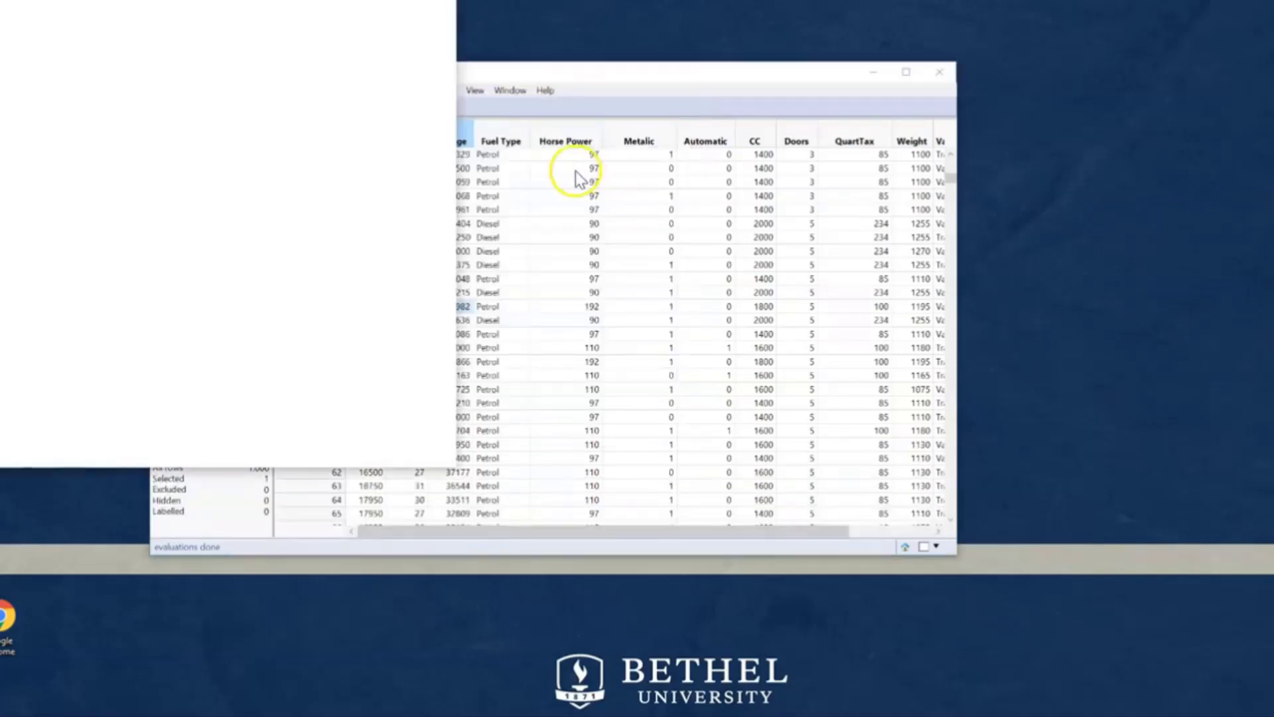
{"action": "left_click_drag", "start_coordinate": [239, 10], "coordinate": [599, 58]}
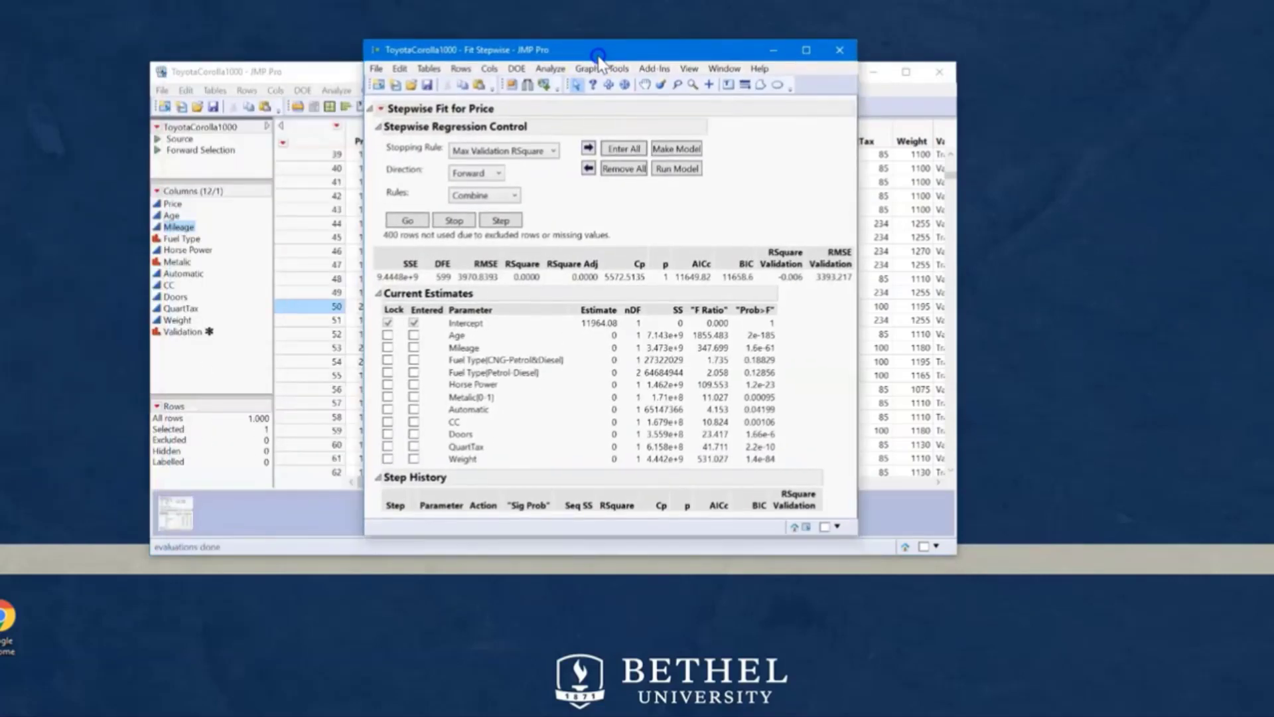
Step: Run a backward stepwise selection for Price, starting with all parameters entered
{"action": "left_click", "coordinate": [475, 175]}
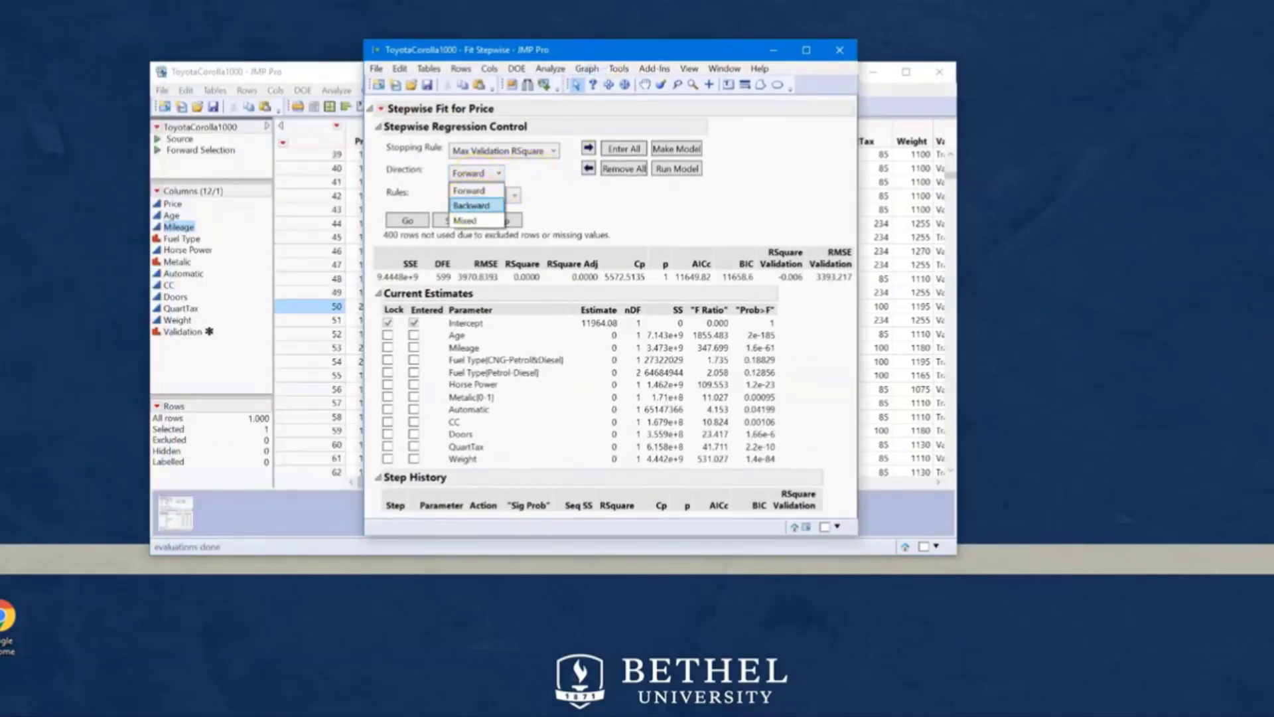
{"action": "left_click", "coordinate": [471, 206]}
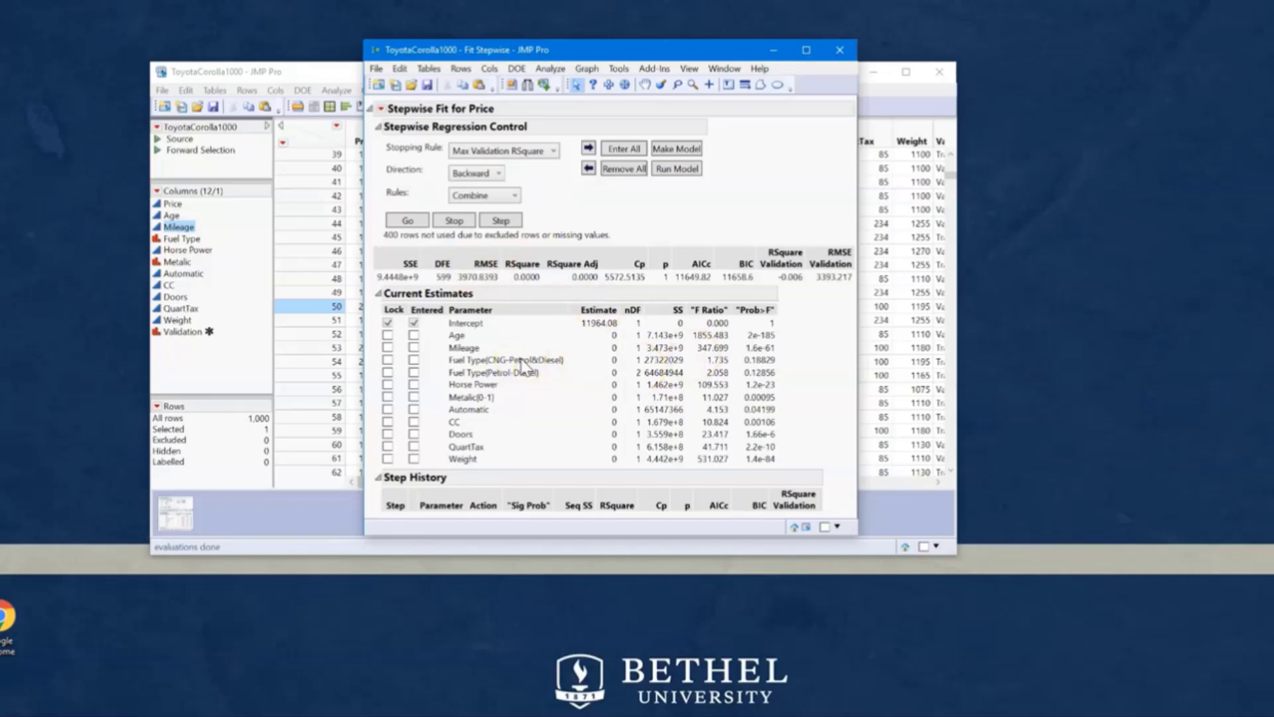
{"action": "left_click", "coordinate": [405, 223]}
{"action": "left_click", "coordinate": [624, 149]}
{"action": "left_click", "coordinate": [384, 222]}
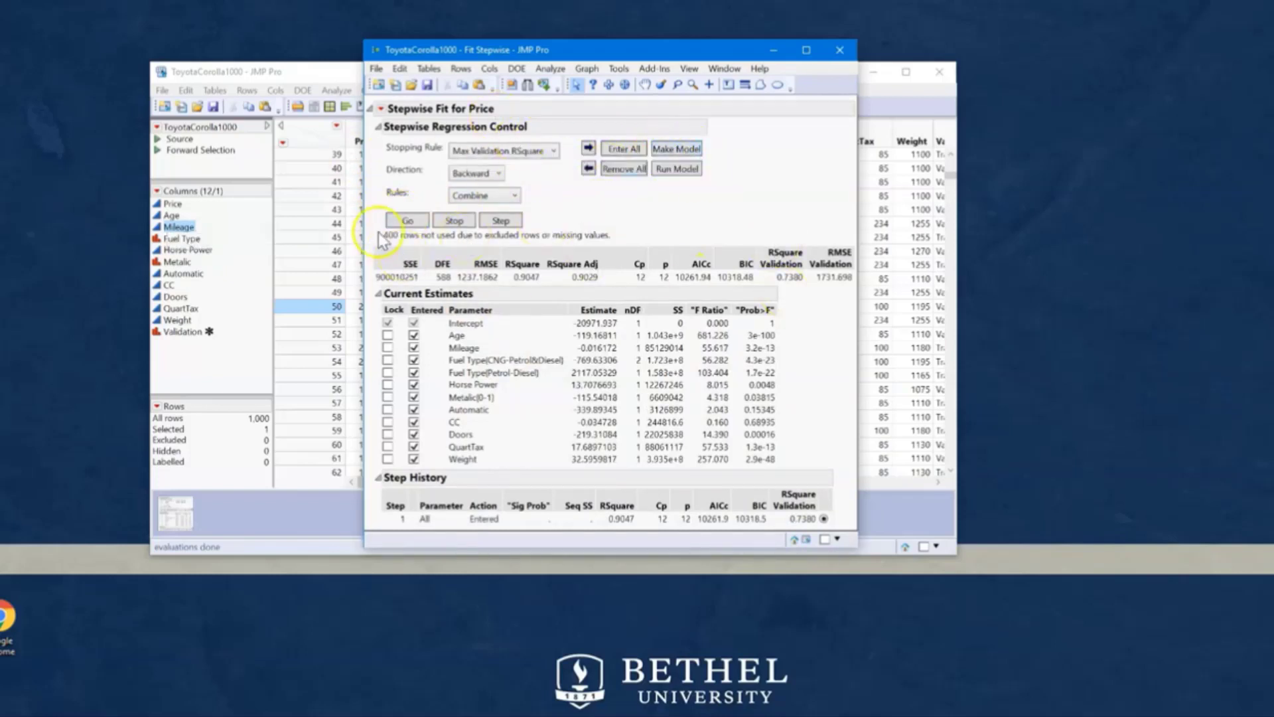
{"action": "left_click", "coordinate": [402, 229]}
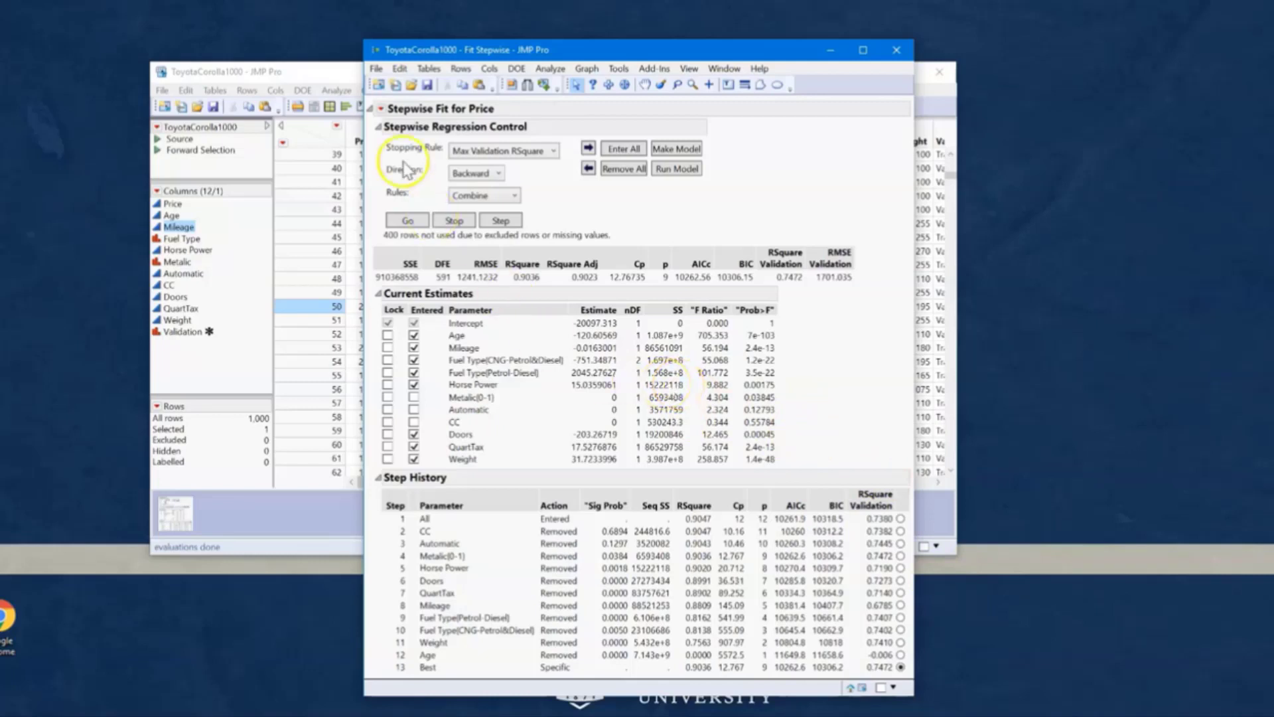
Step: Make a model from the backward selection result and run it as Standard Least Squares to review its parameter estimates
{"action": "left_click", "coordinate": [684, 150]}
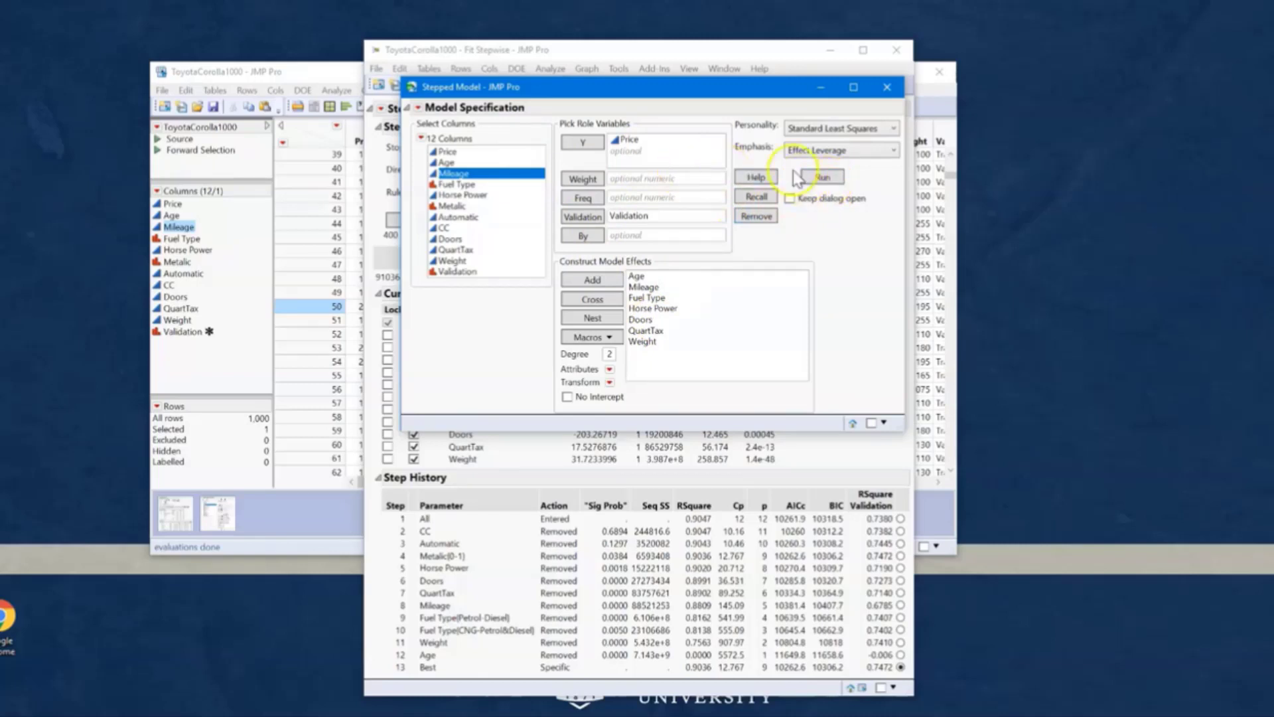
{"action": "left_click", "coordinate": [814, 176]}
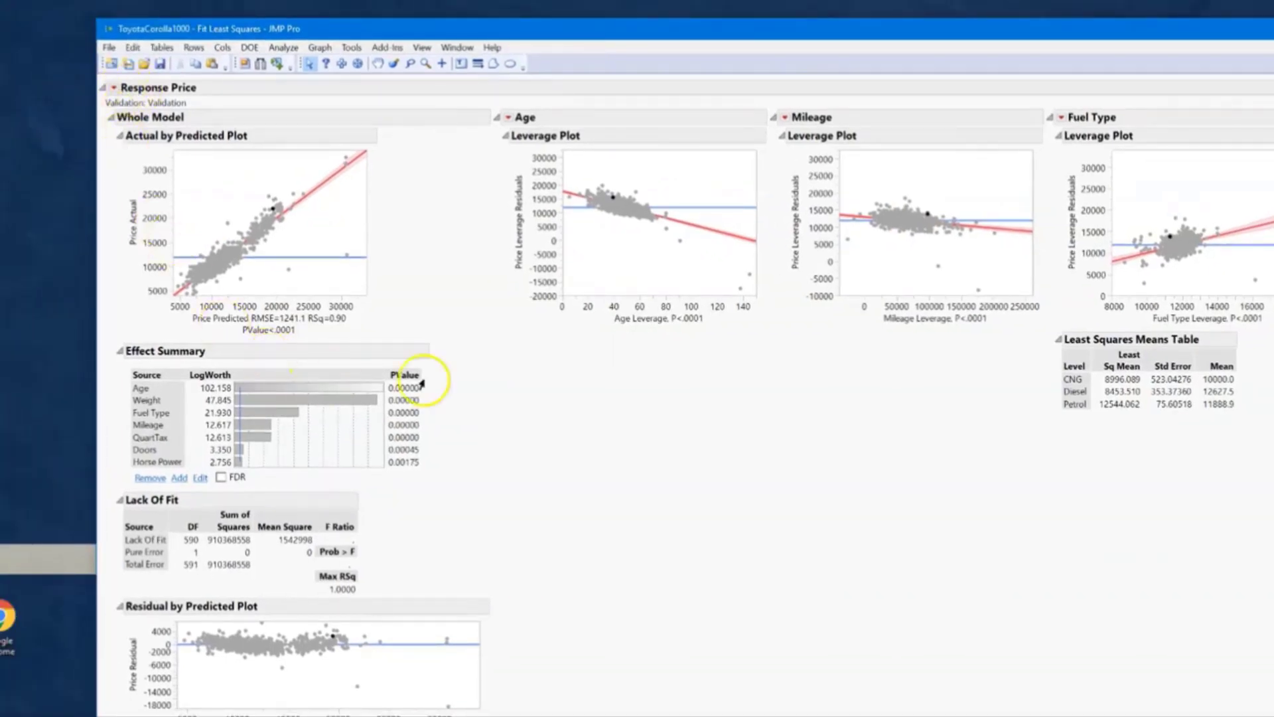
{"action": "scroll", "coordinate": [521, 428], "scroll_direction": "down", "scroll_amount": 5}
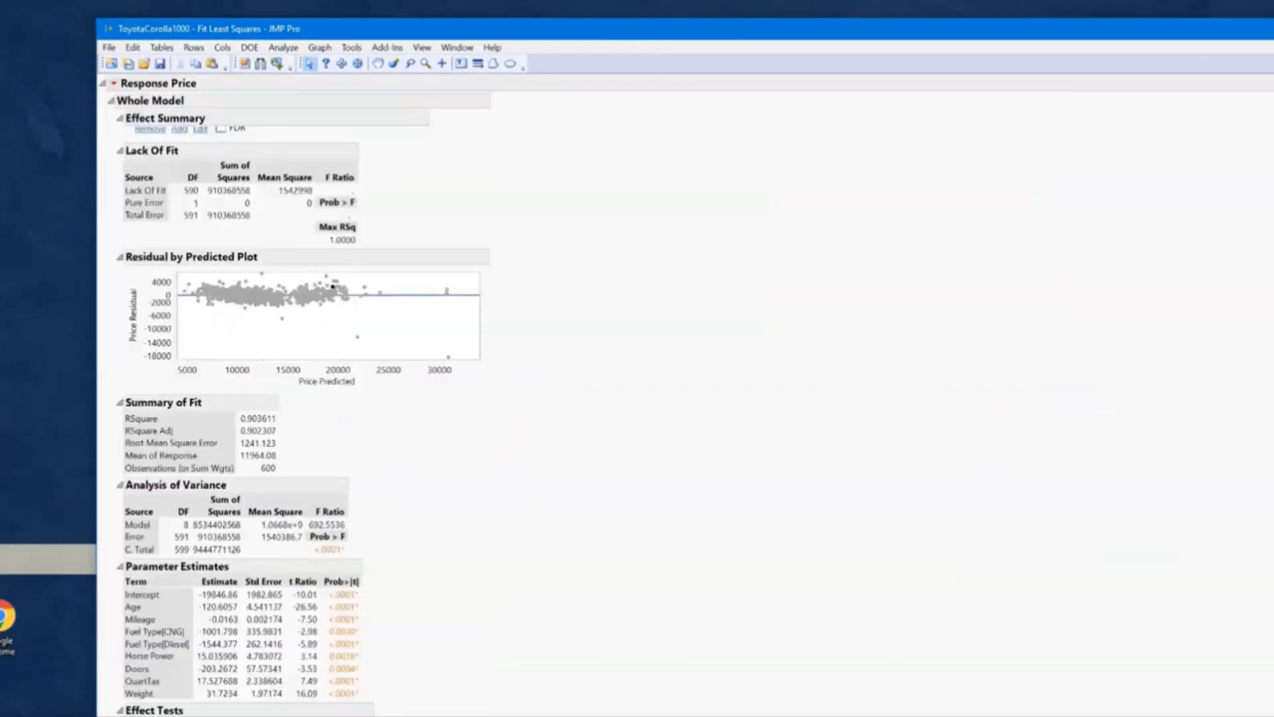
{"action": "scroll", "coordinate": [472, 464], "scroll_direction": "down", "scroll_amount": 1}
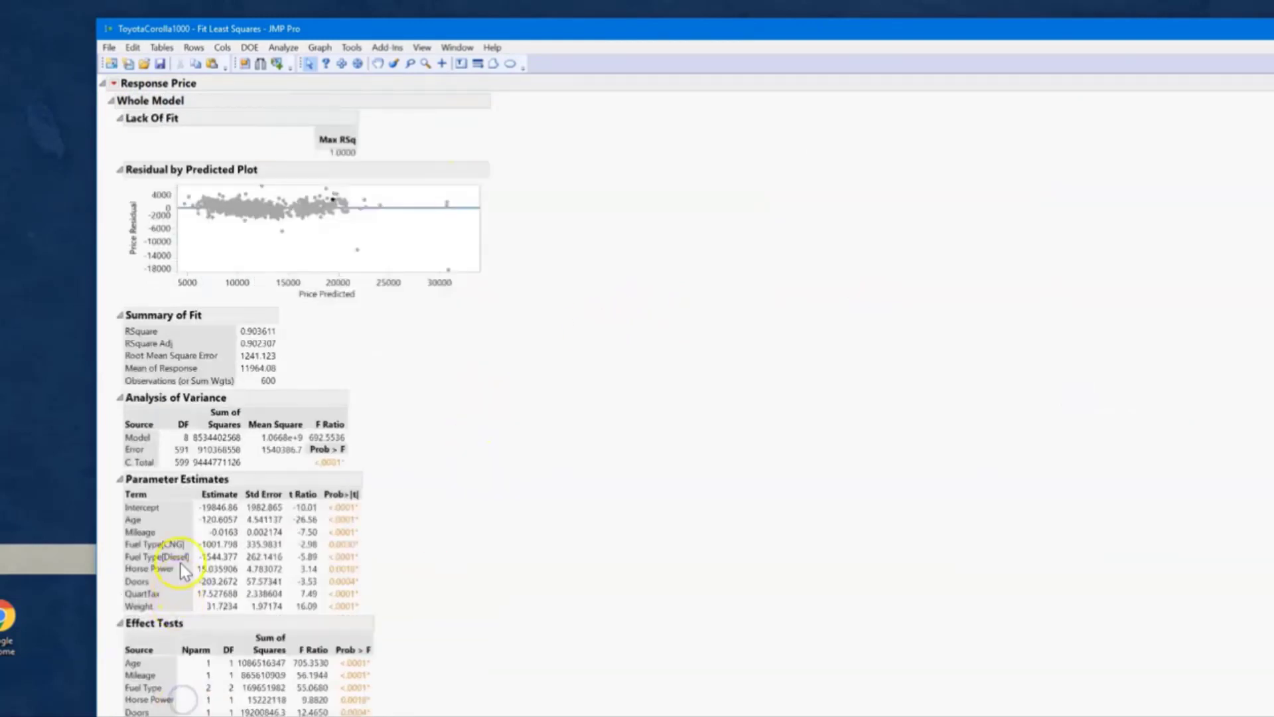
{"action": "scroll", "coordinate": [184, 572], "scroll_direction": "down", "scroll_amount": 1}
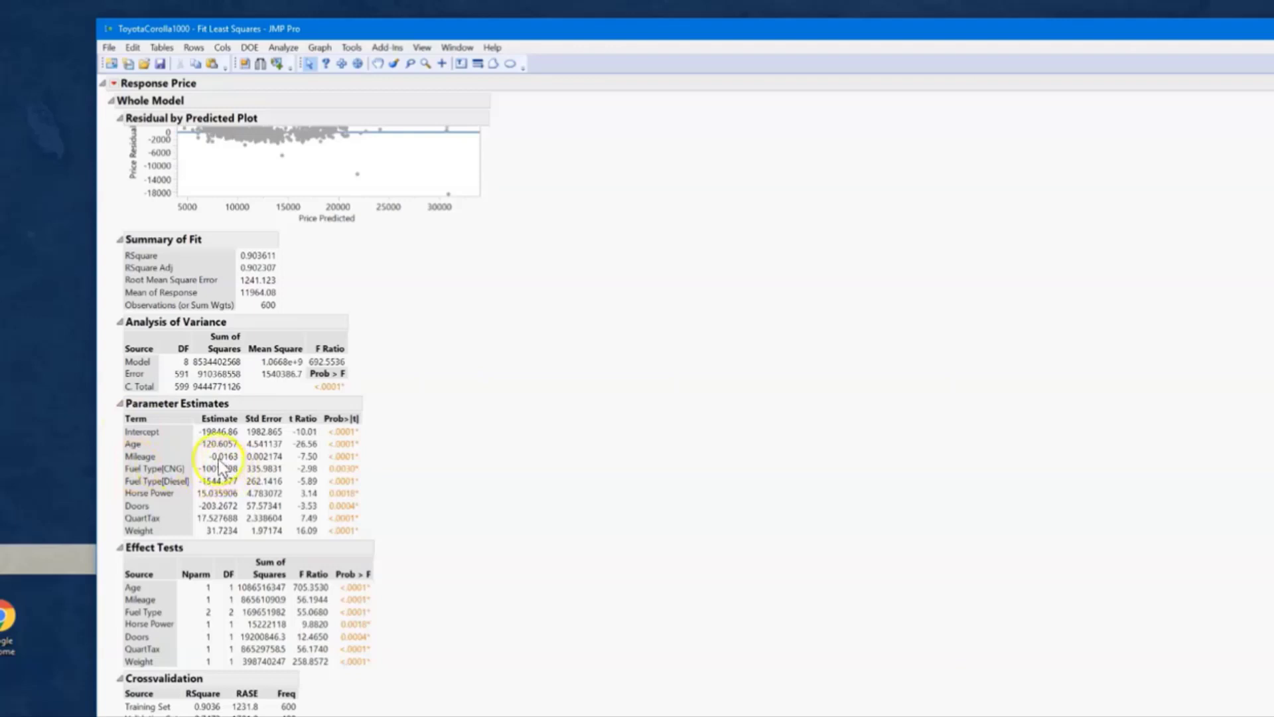
Step: Add the Indicator Parameterization Estimates to the Price least squares report
{"action": "left_click", "coordinate": [114, 85]}
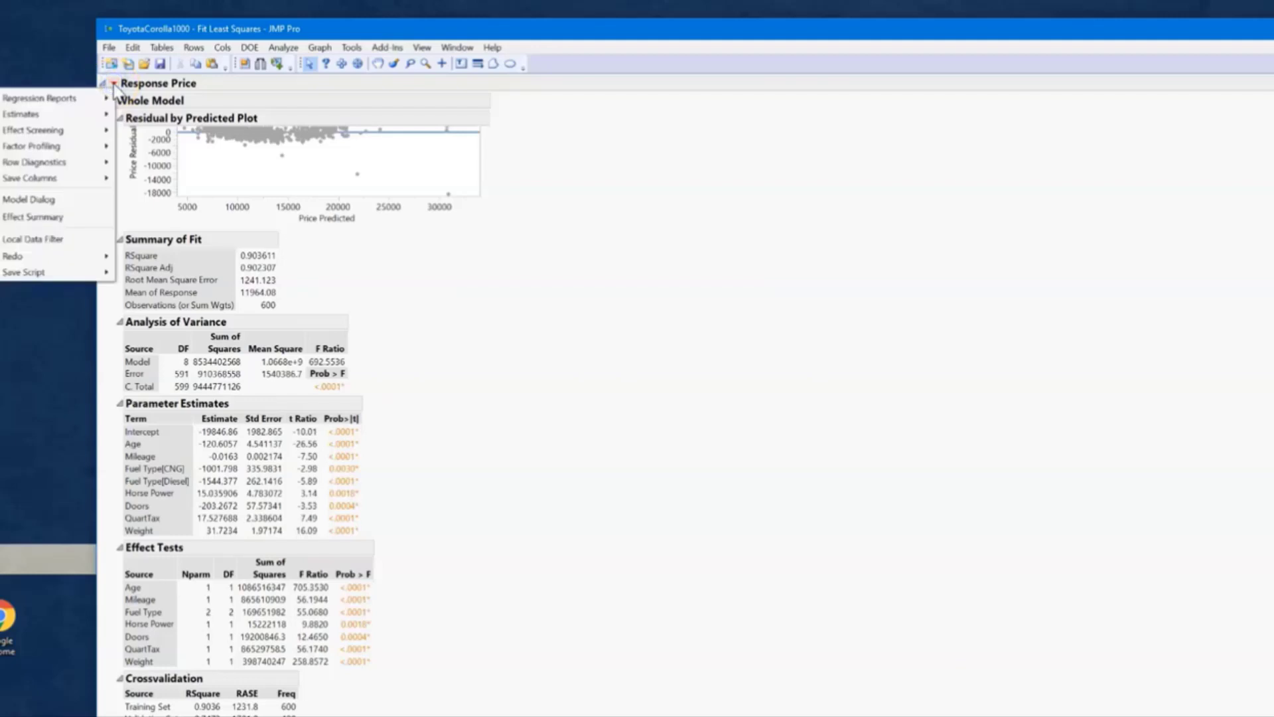
{"action": "mouse_move", "coordinate": [73, 114]}
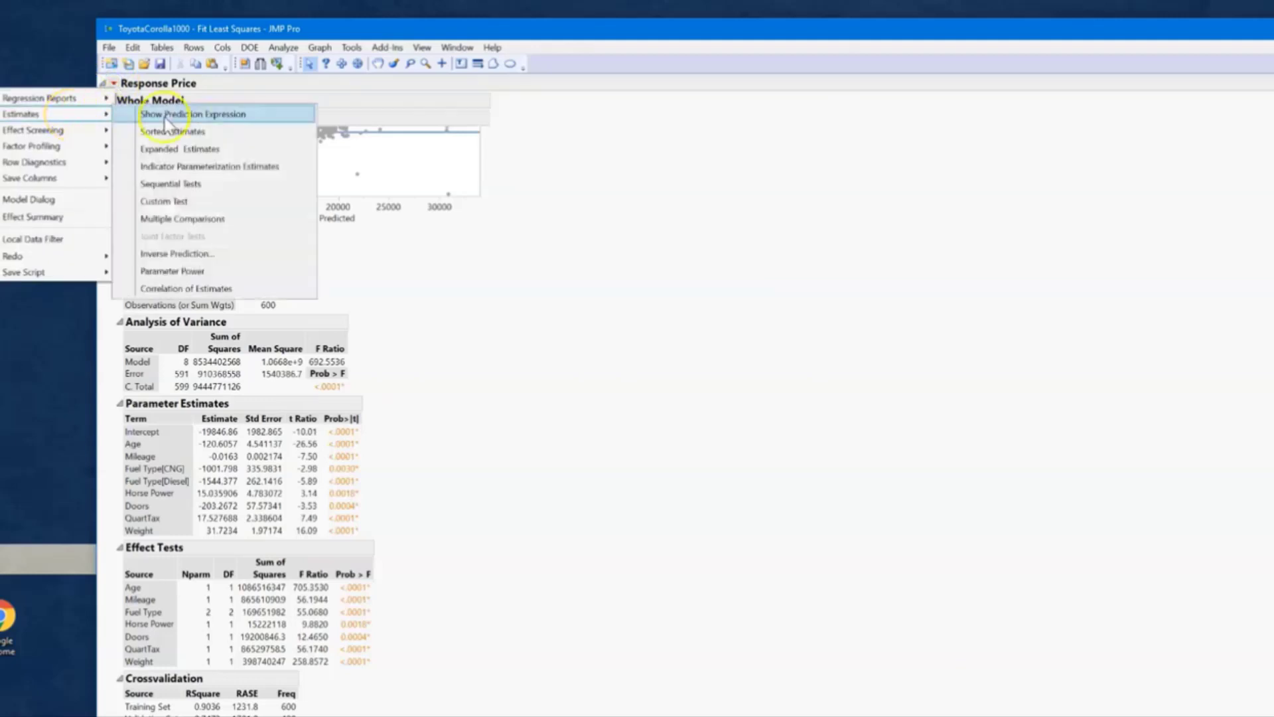
{"action": "left_click", "coordinate": [216, 166]}
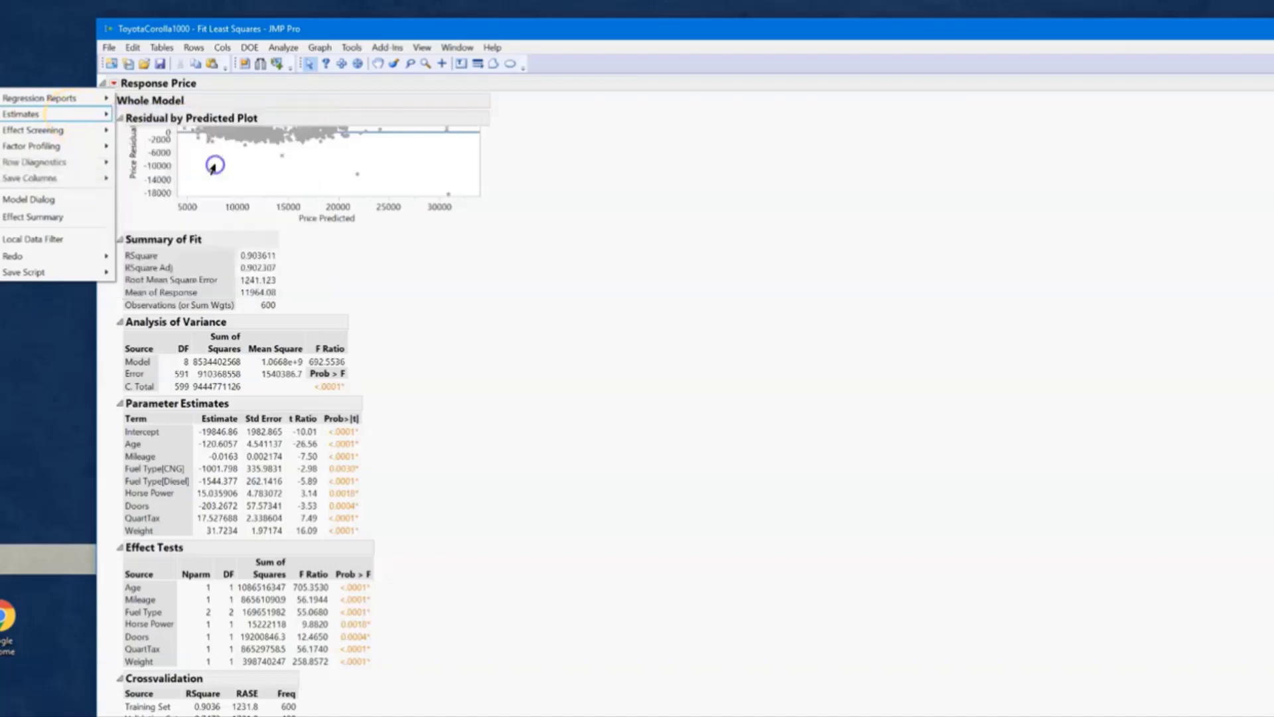
{"action": "scroll", "coordinate": [129, 674], "scroll_direction": "down", "scroll_amount": 3}
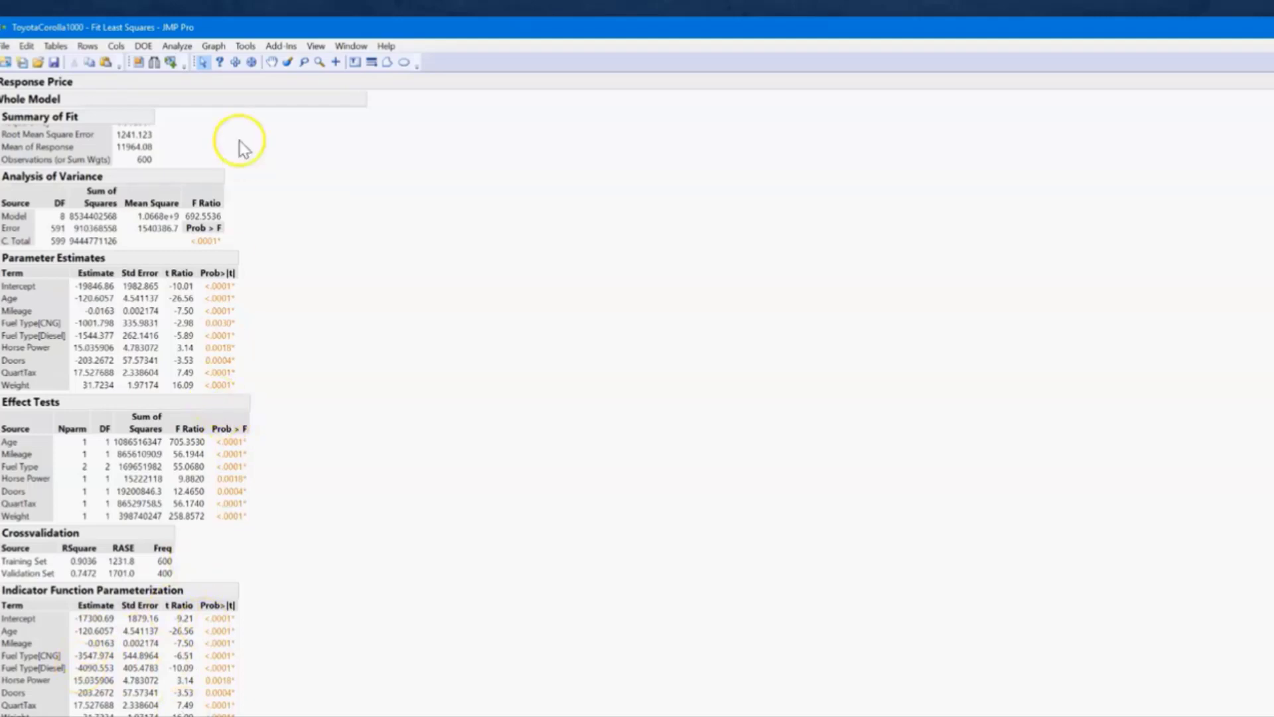
Step: Close the Fit Least Squares report and return to the stepwise fit for Price
{"action": "left_click_drag", "start_coordinate": [211, 20], "coordinate": [223, 28]}
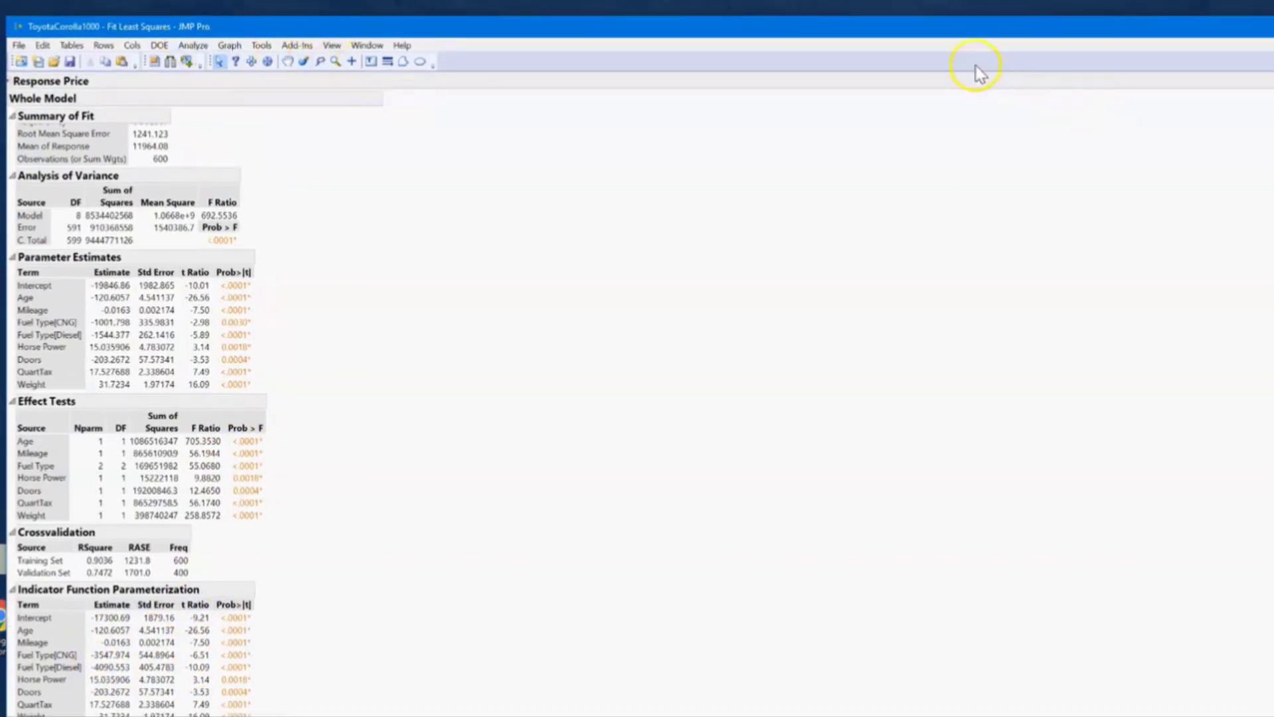
{"action": "left_click_drag", "start_coordinate": [962, 33], "coordinate": [873, 44]}
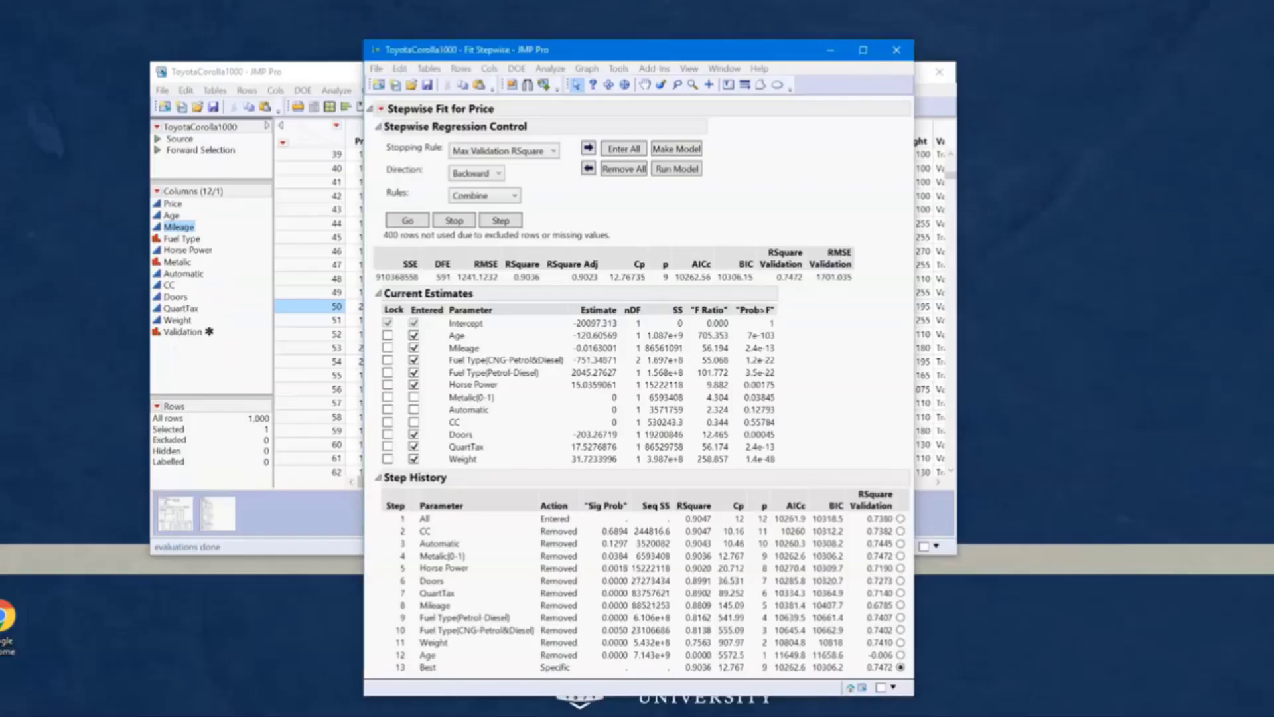
{"action": "left_click", "coordinate": [178, 58]}
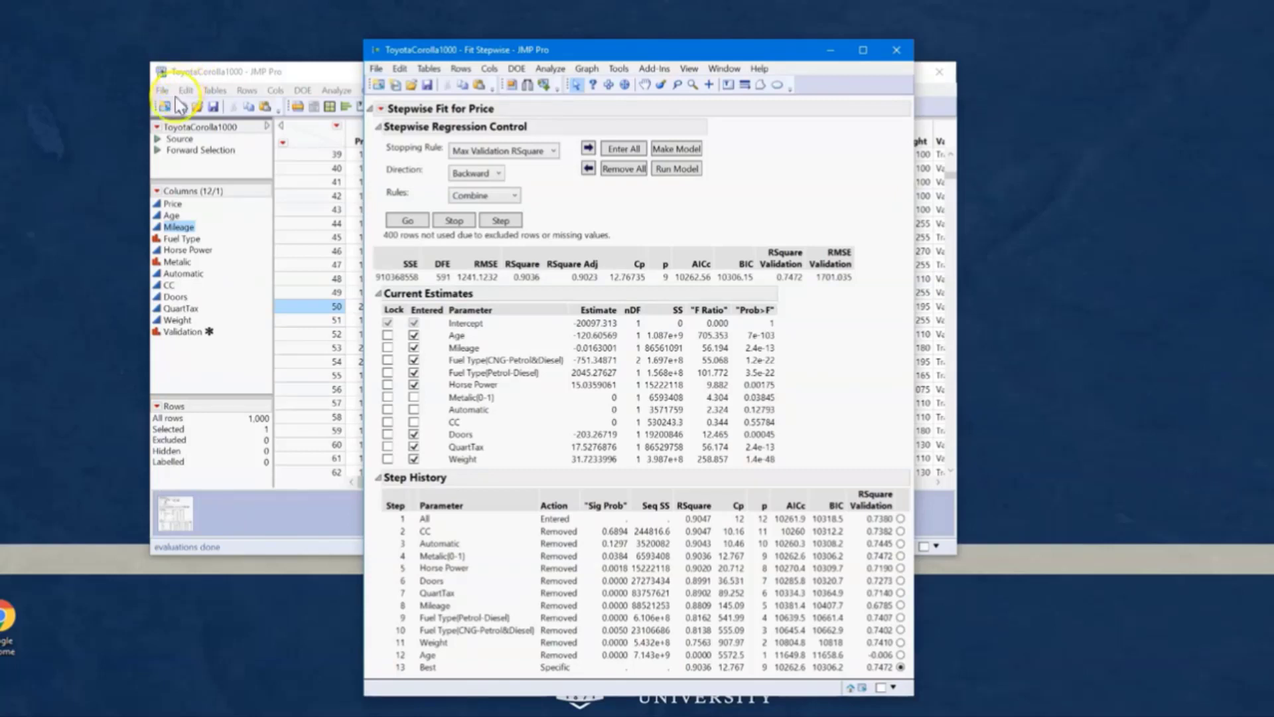
{"action": "left_click", "coordinate": [18, 208]}
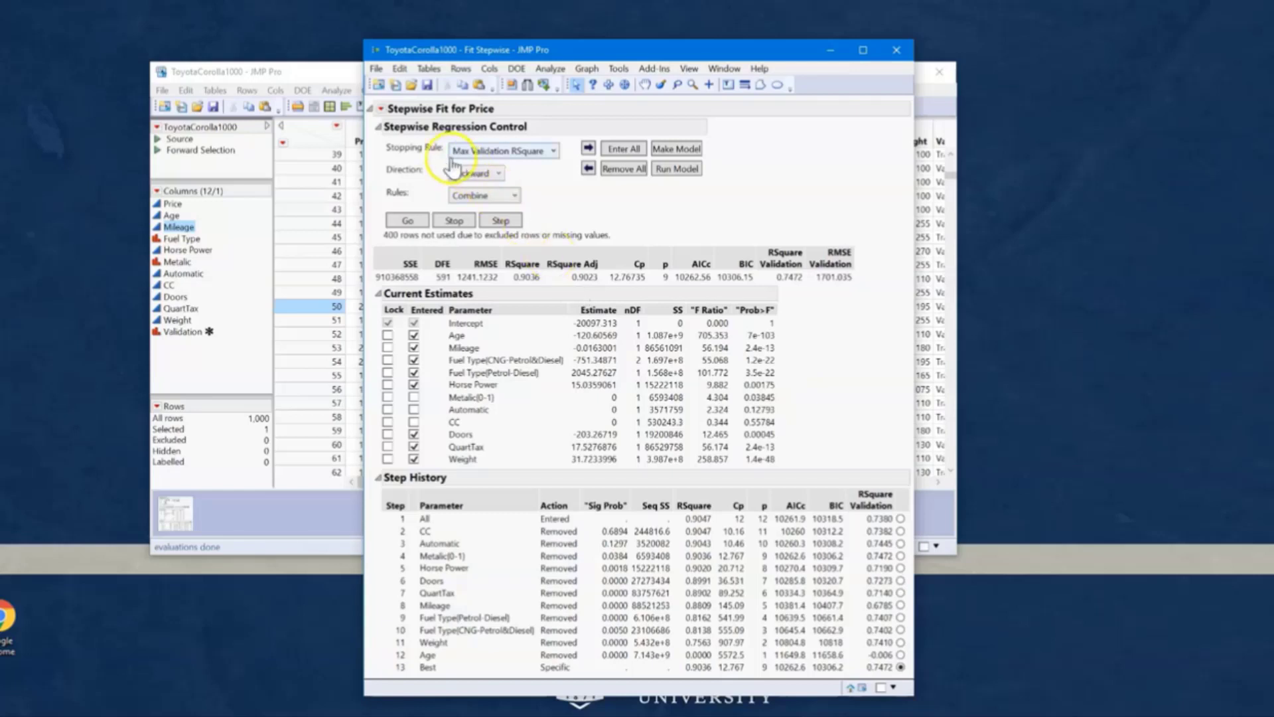
Step: Run All Possible Models on the stepwise fit with a maximum of 10 terms and the 3 best models shown
{"action": "left_click", "coordinate": [382, 109]}
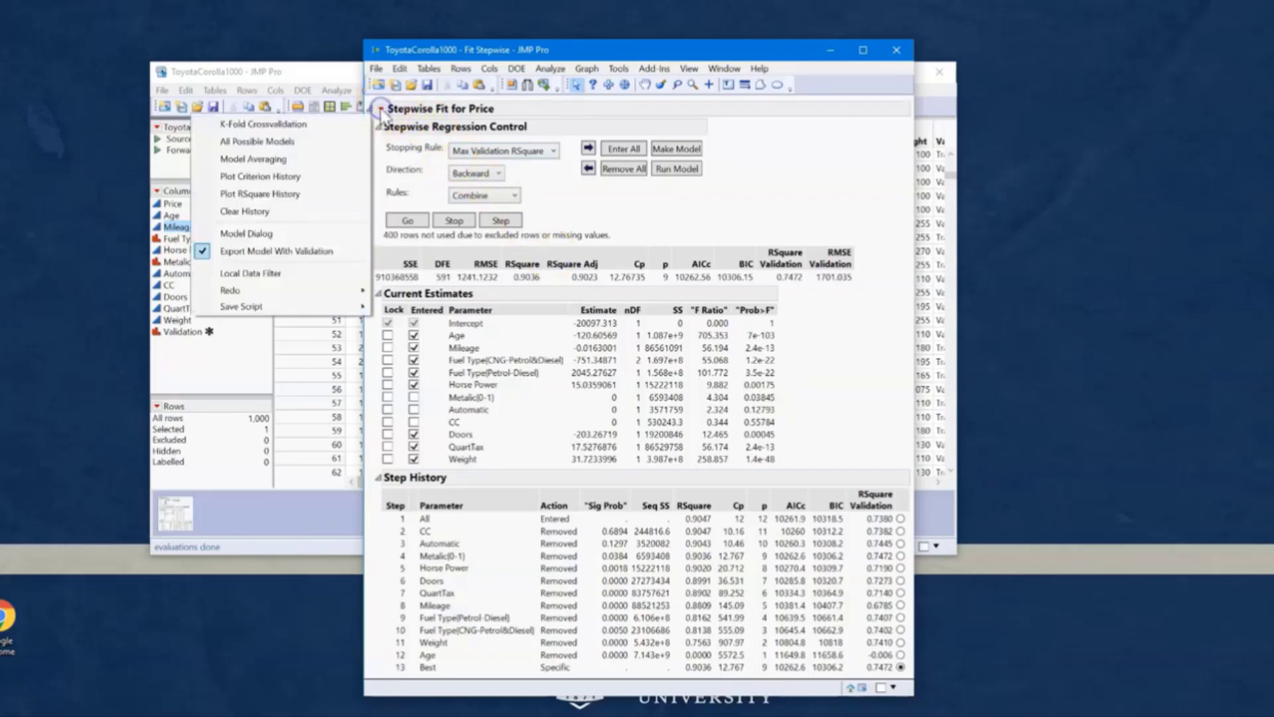
{"action": "left_click", "coordinate": [286, 144]}
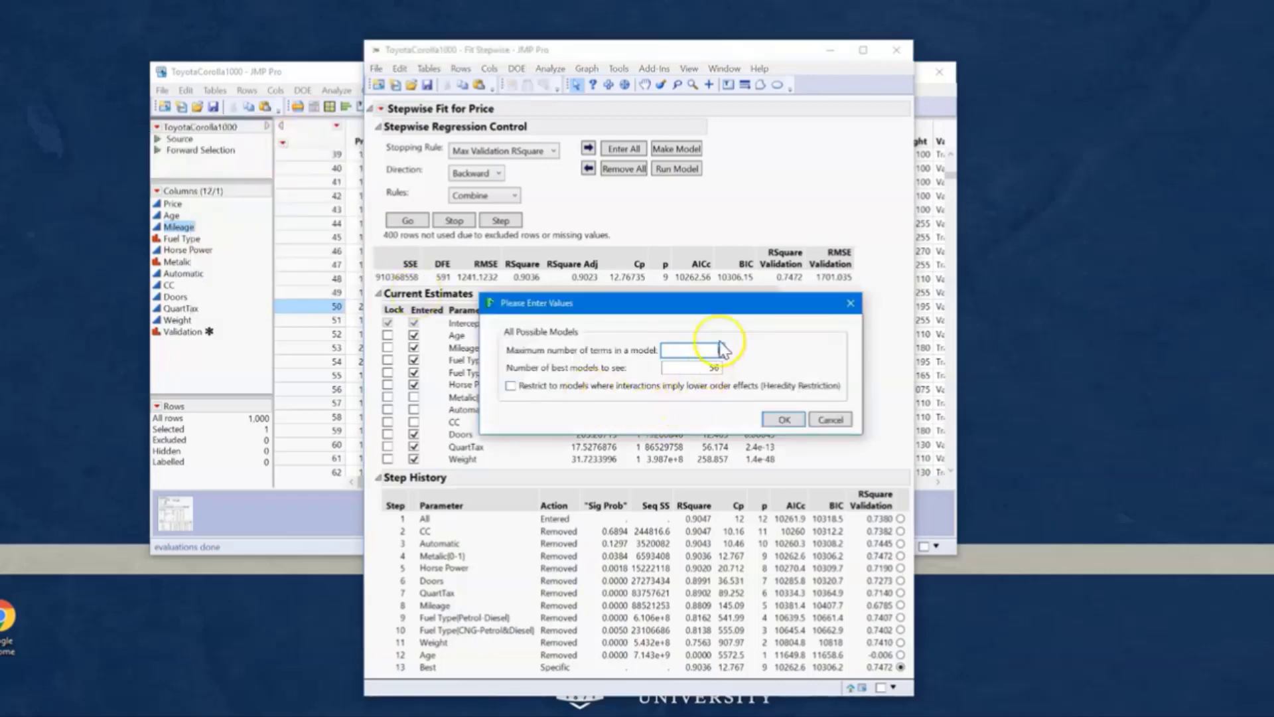
{"action": "left_click_drag", "start_coordinate": [710, 304], "coordinate": [662, 240]}
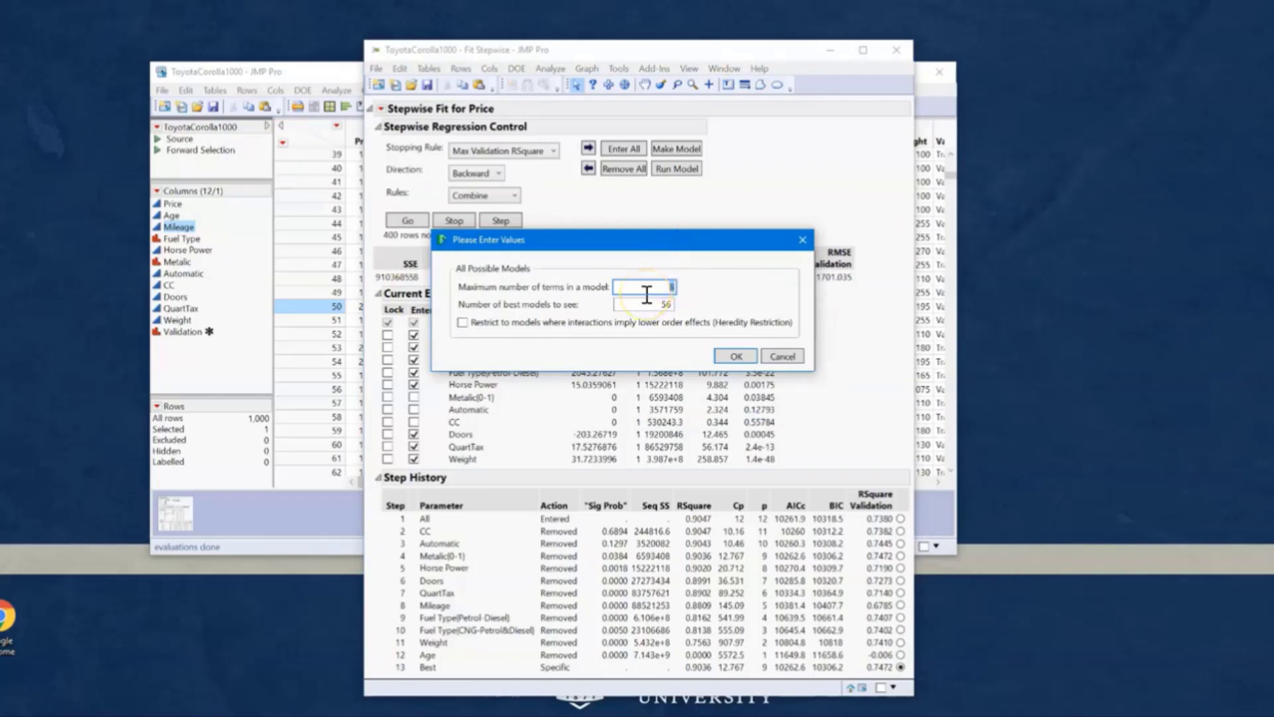
{"action": "type", "text": "10"}
{"action": "left_click", "coordinate": [663, 304]}
{"action": "type", "text": "3"}
{"action": "left_click", "coordinate": [724, 355]}
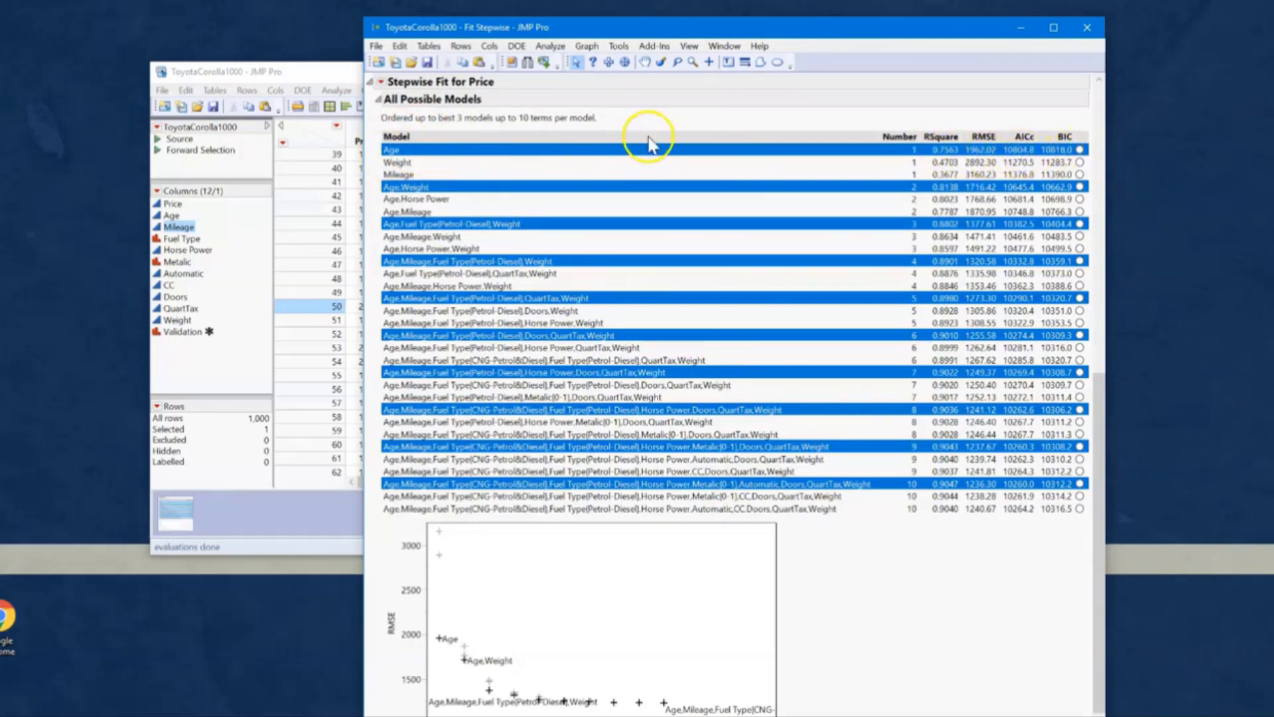
Step: Add the Cp column to the All Possible Models table
{"action": "right_click", "coordinate": [649, 166]}
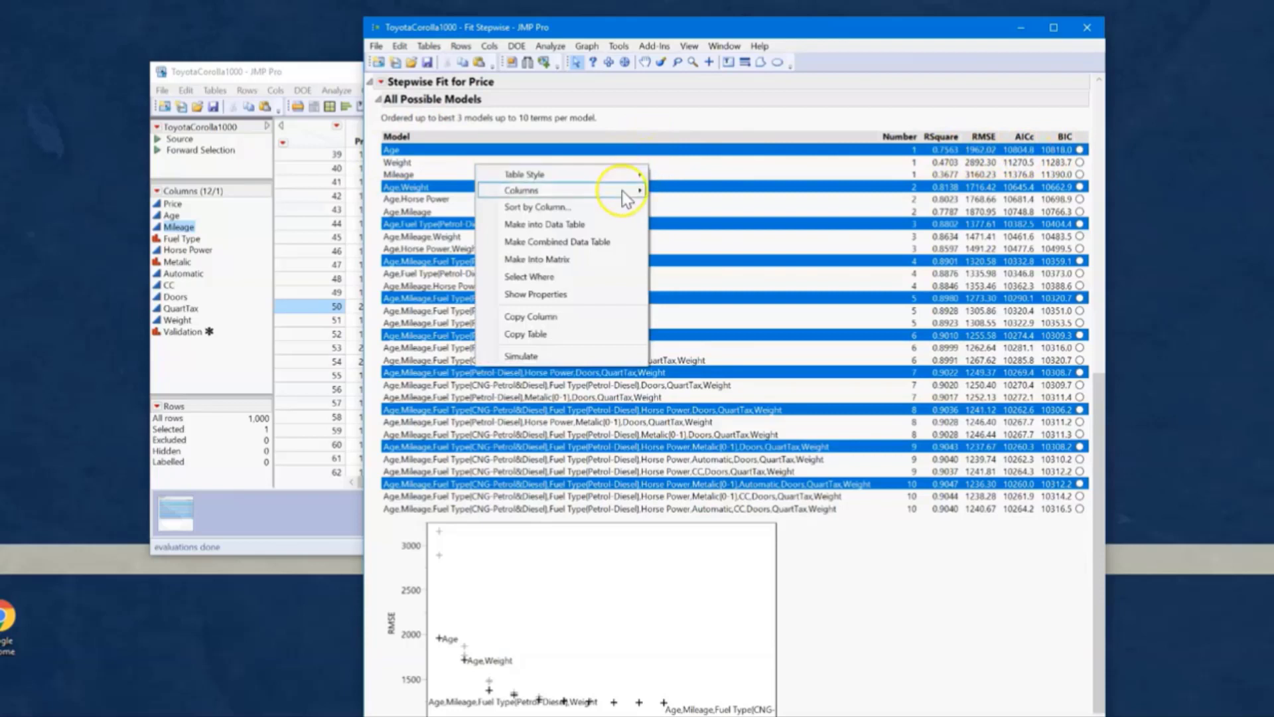
{"action": "mouse_move", "coordinate": [624, 193]}
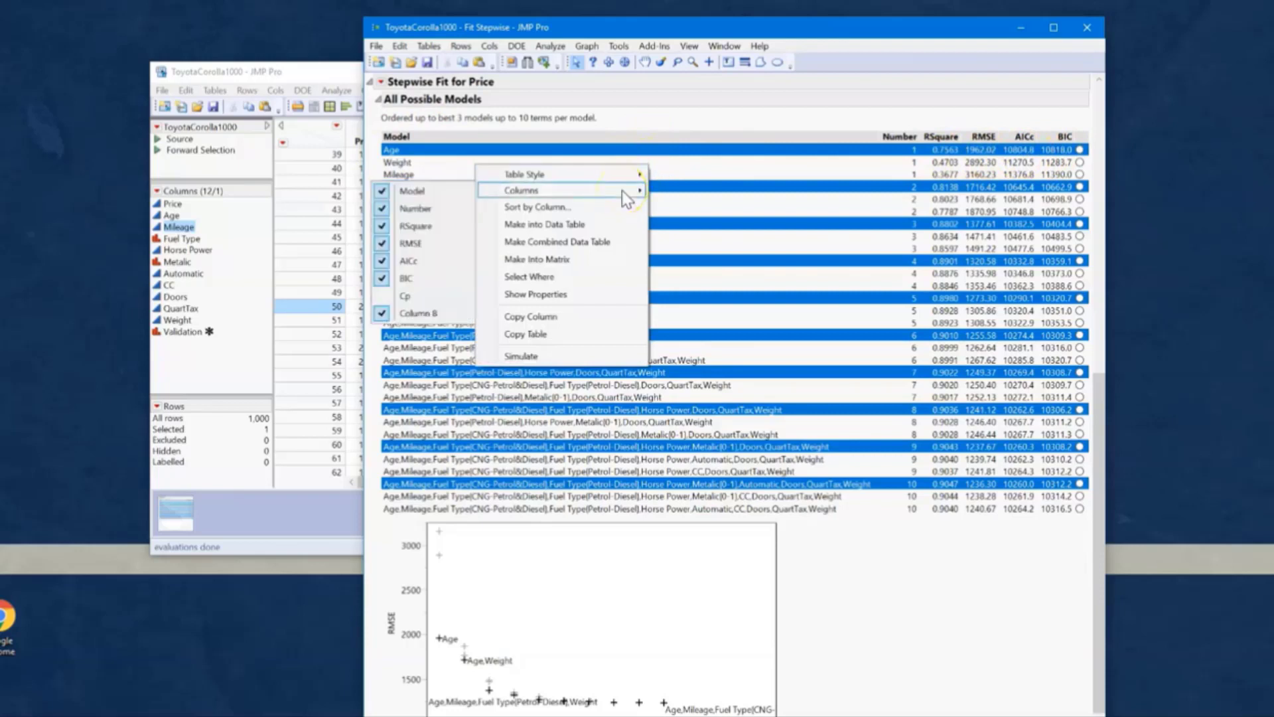
{"action": "left_click", "coordinate": [406, 294]}
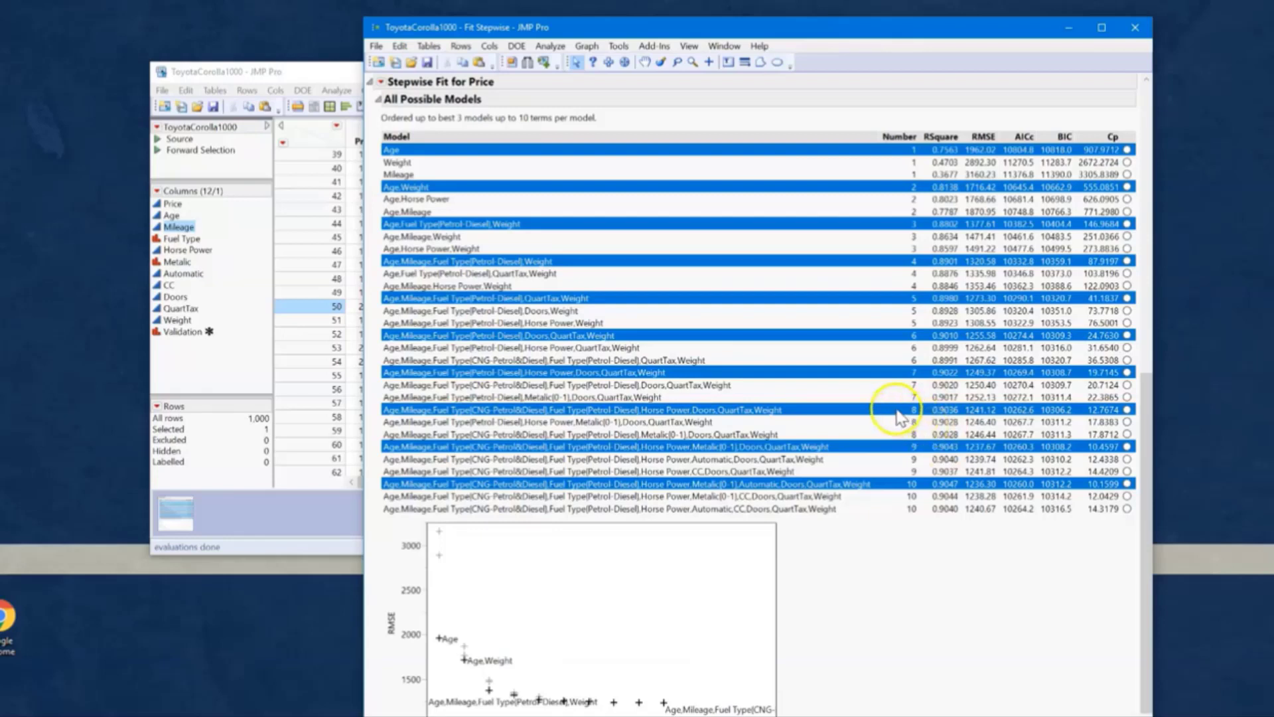
Step: Select the first-listed eight-term model (Age, Mileage, both Fuel Type terms, Horse Power, Doors, QuartTax, Weight) and run it as Standard Least Squares
{"action": "left_click", "coordinate": [1127, 411]}
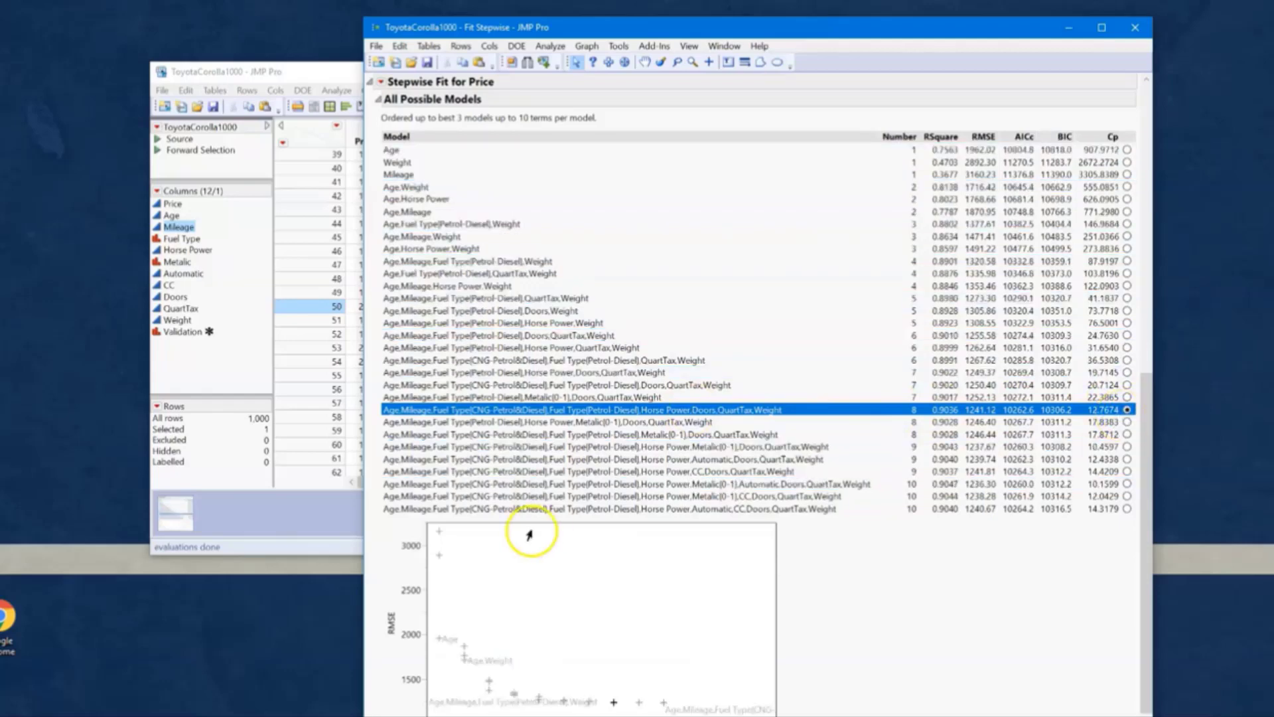
{"action": "scroll", "coordinate": [577, 568], "scroll_direction": "down", "scroll_amount": 1}
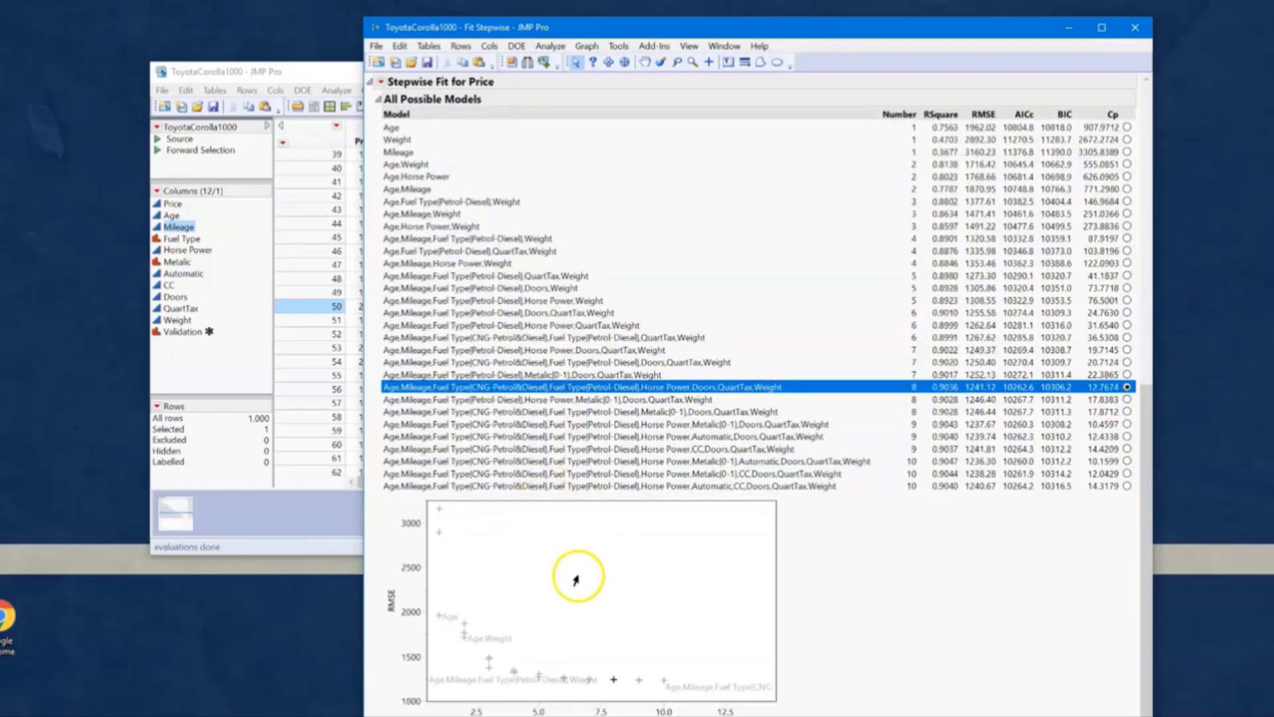
{"action": "scroll", "coordinate": [697, 369], "scroll_direction": "up", "scroll_amount": 10}
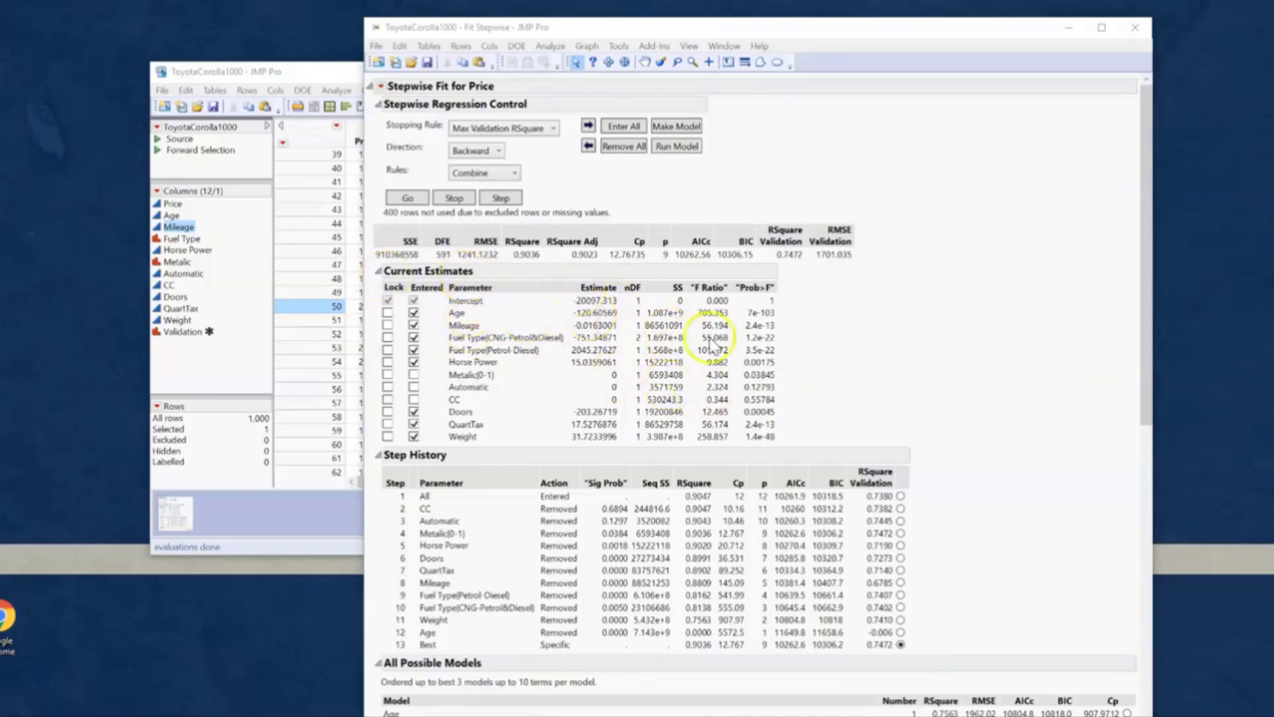
{"action": "left_click", "coordinate": [675, 130]}
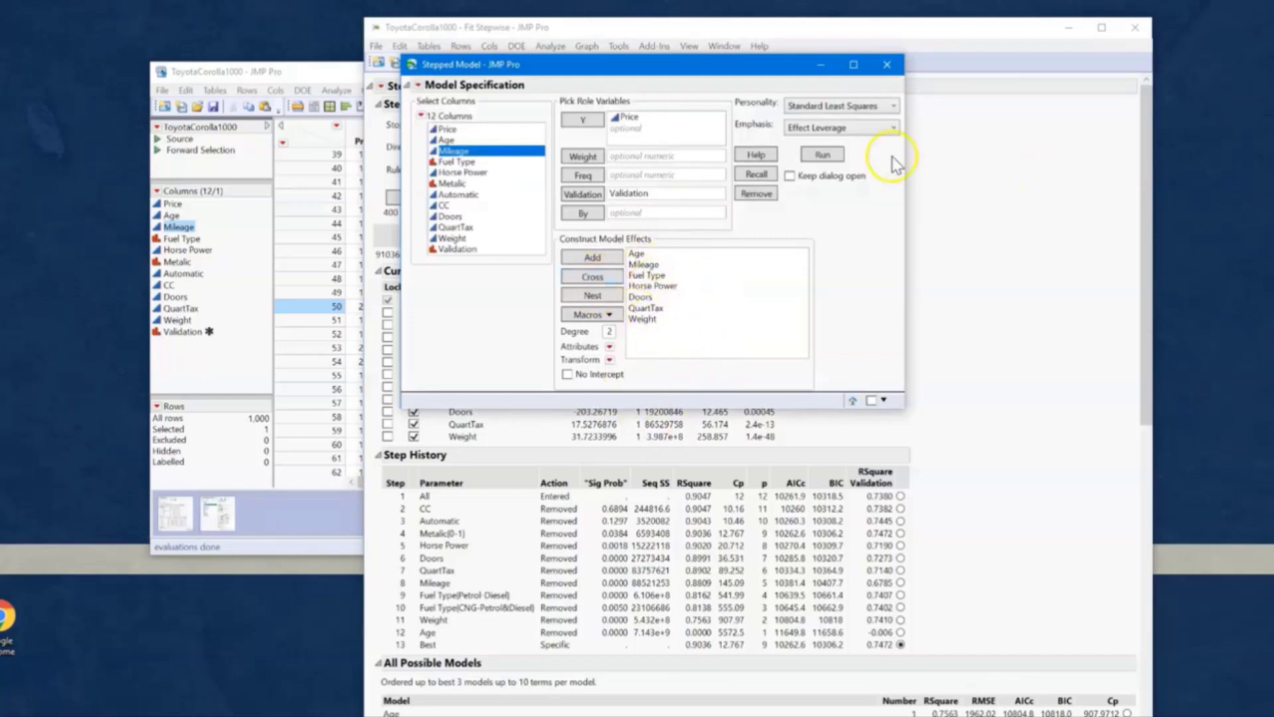
{"action": "left_click", "coordinate": [821, 156]}
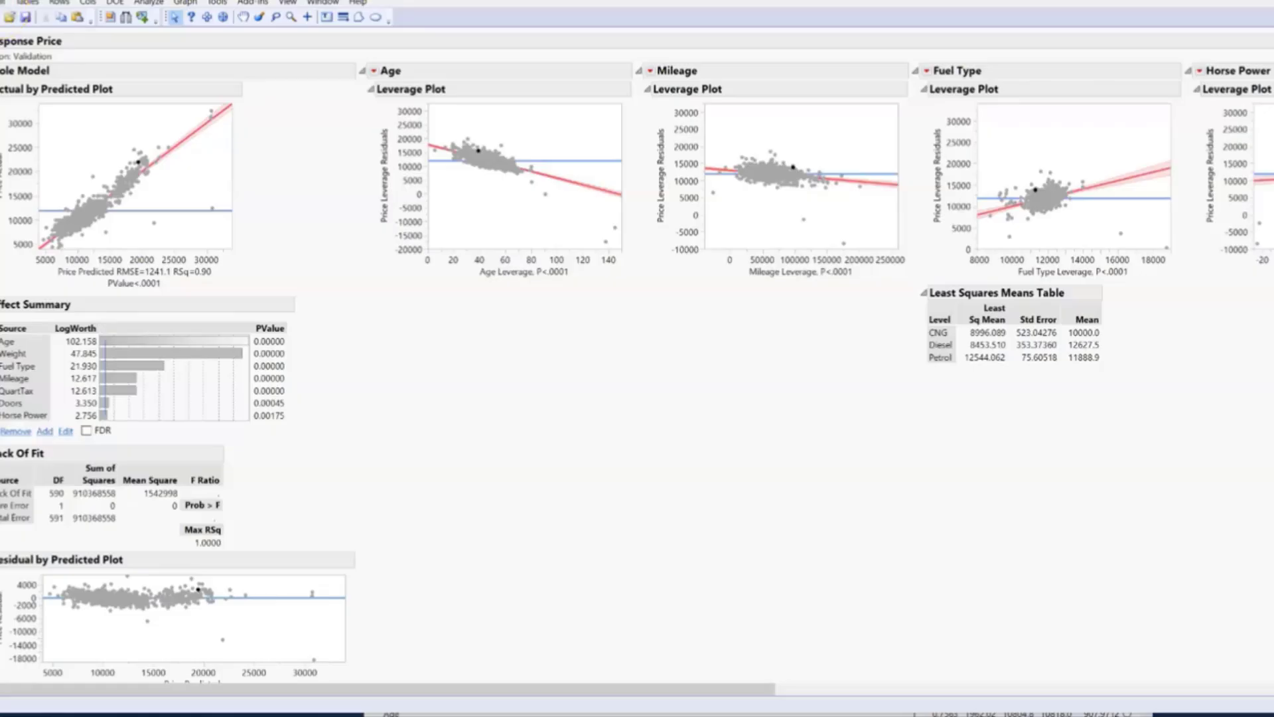
Step: Add the Indicator Parameterization Estimates to the new Price least squares report
{"action": "left_click", "coordinate": [0, 41]}
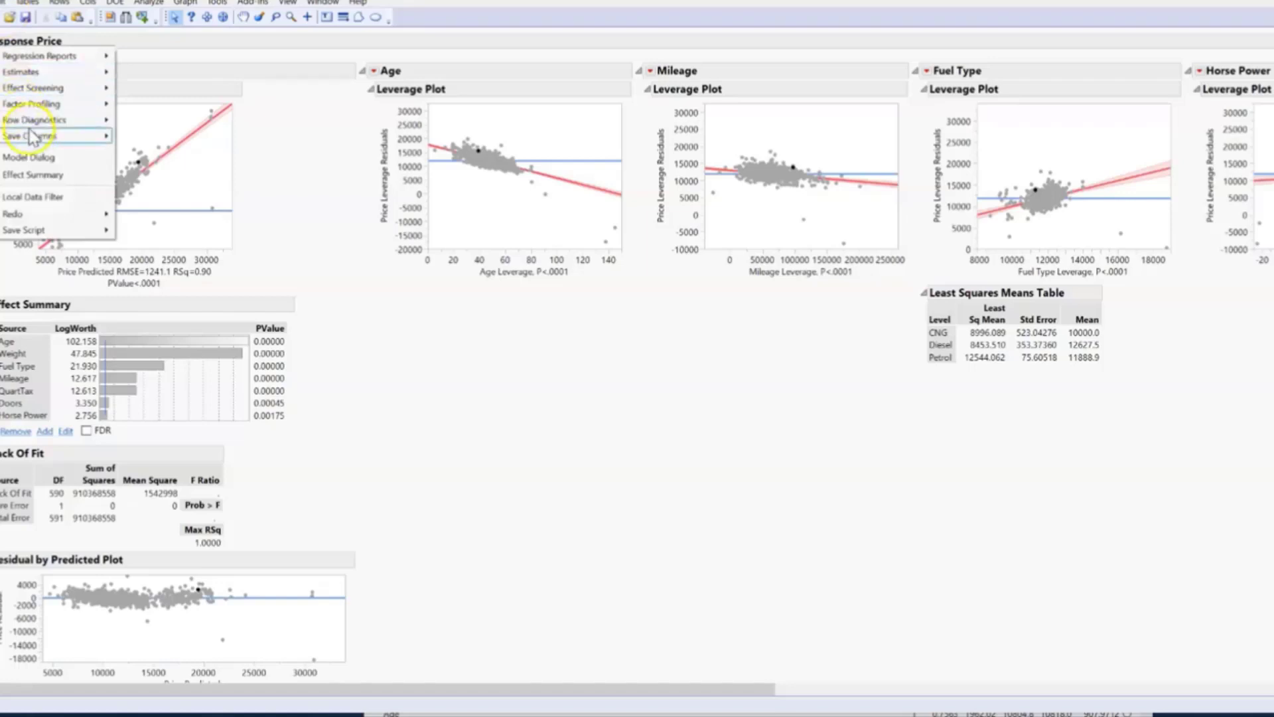
{"action": "left_click", "coordinate": [62, 72]}
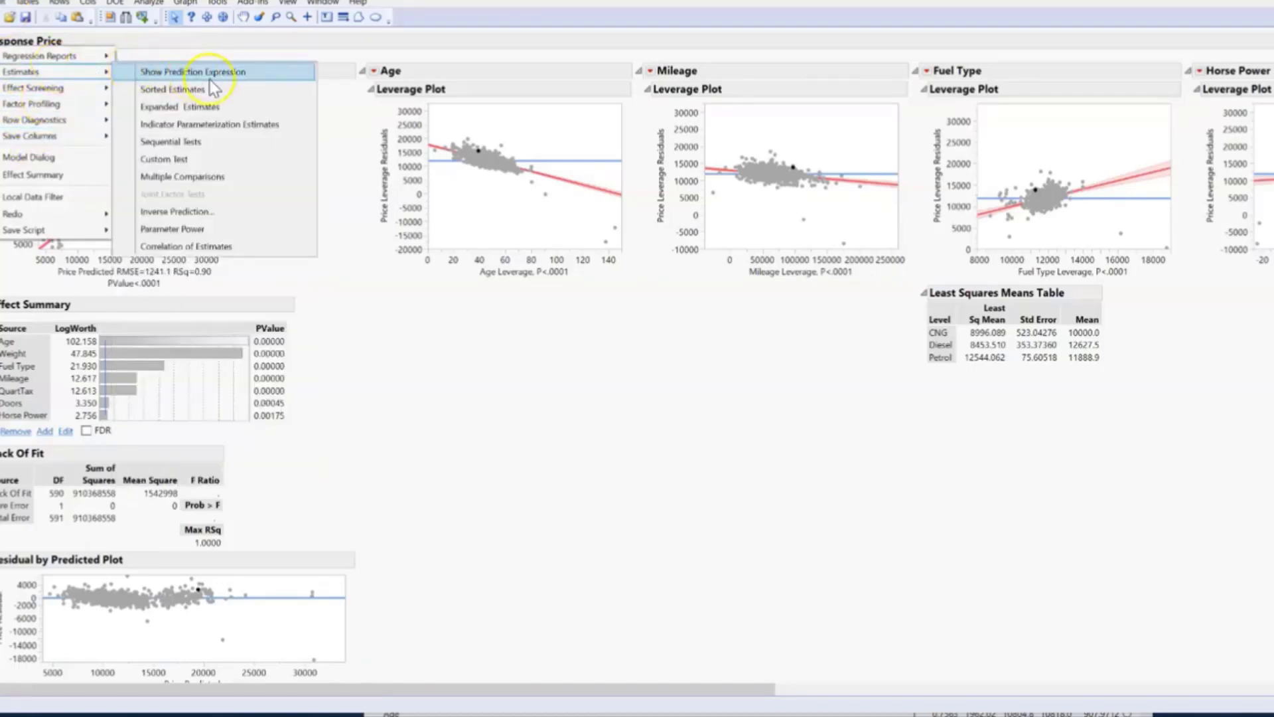
{"action": "left_click", "coordinate": [210, 126]}
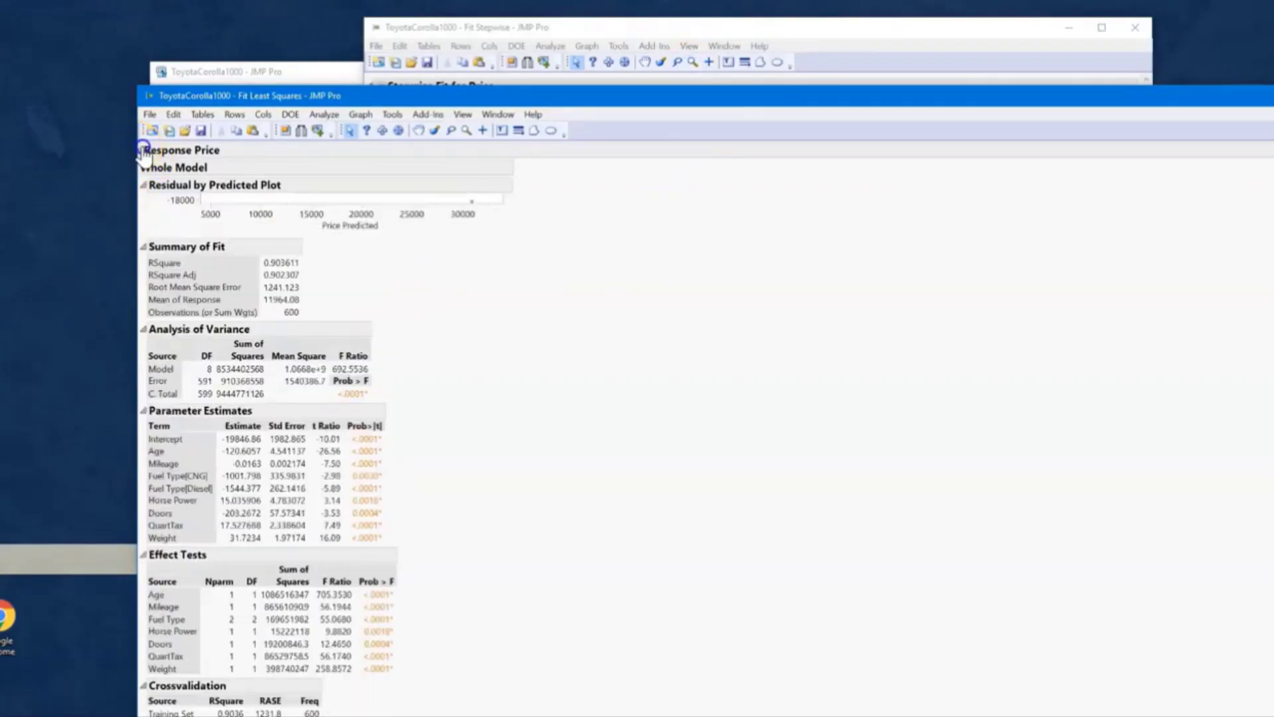
Step: Save the least squares report's script to the data table under the name "Exhuastive Search"
{"action": "left_click", "coordinate": [137, 153]}
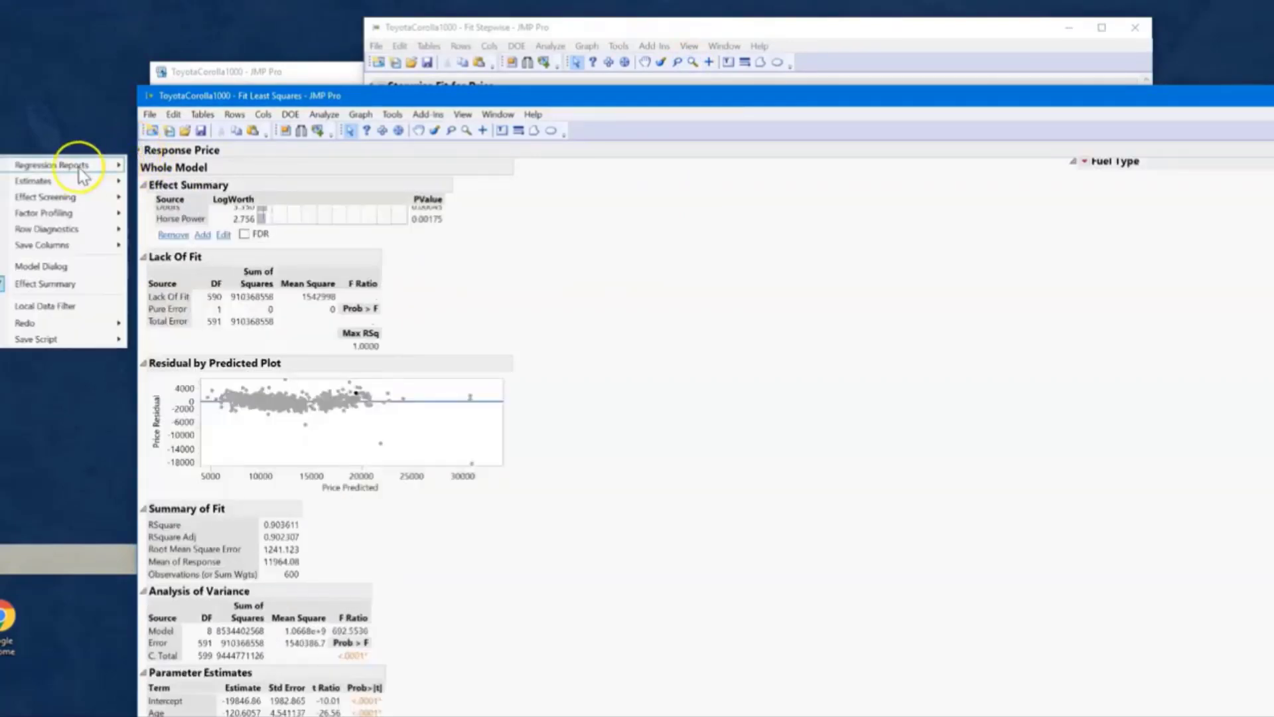
{"action": "mouse_move", "coordinate": [63, 339]}
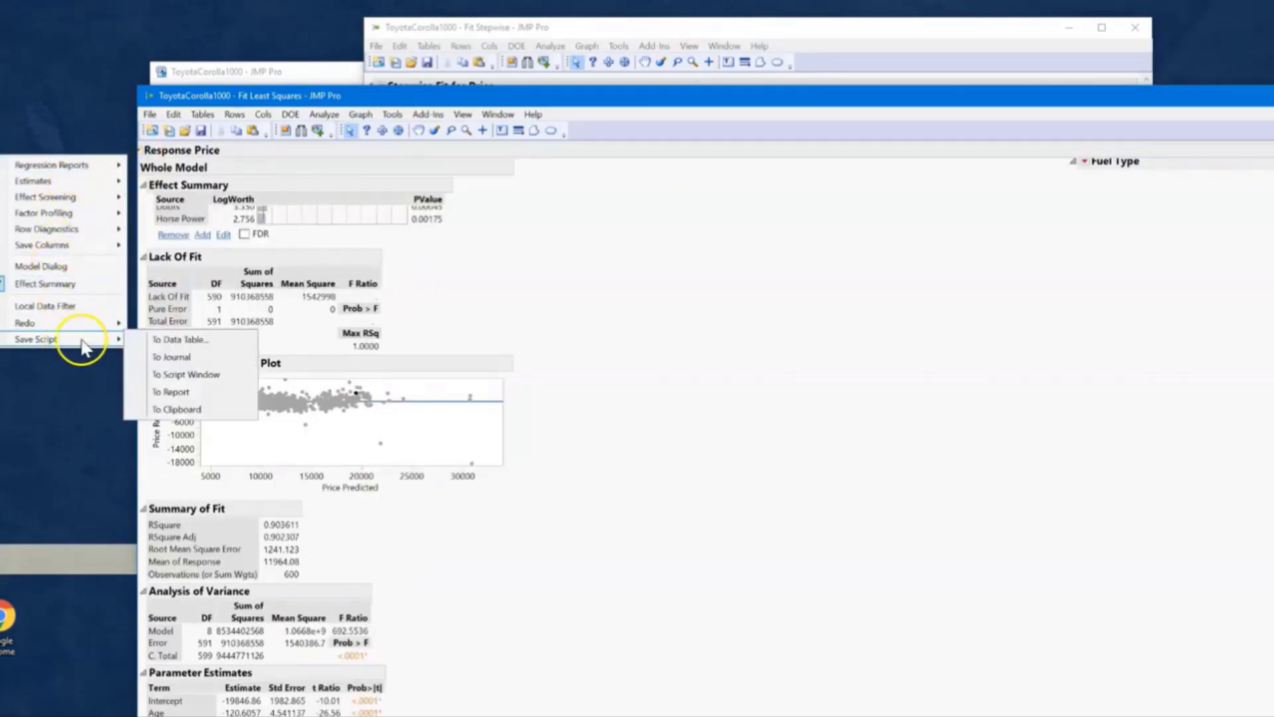
{"action": "left_click", "coordinate": [180, 341]}
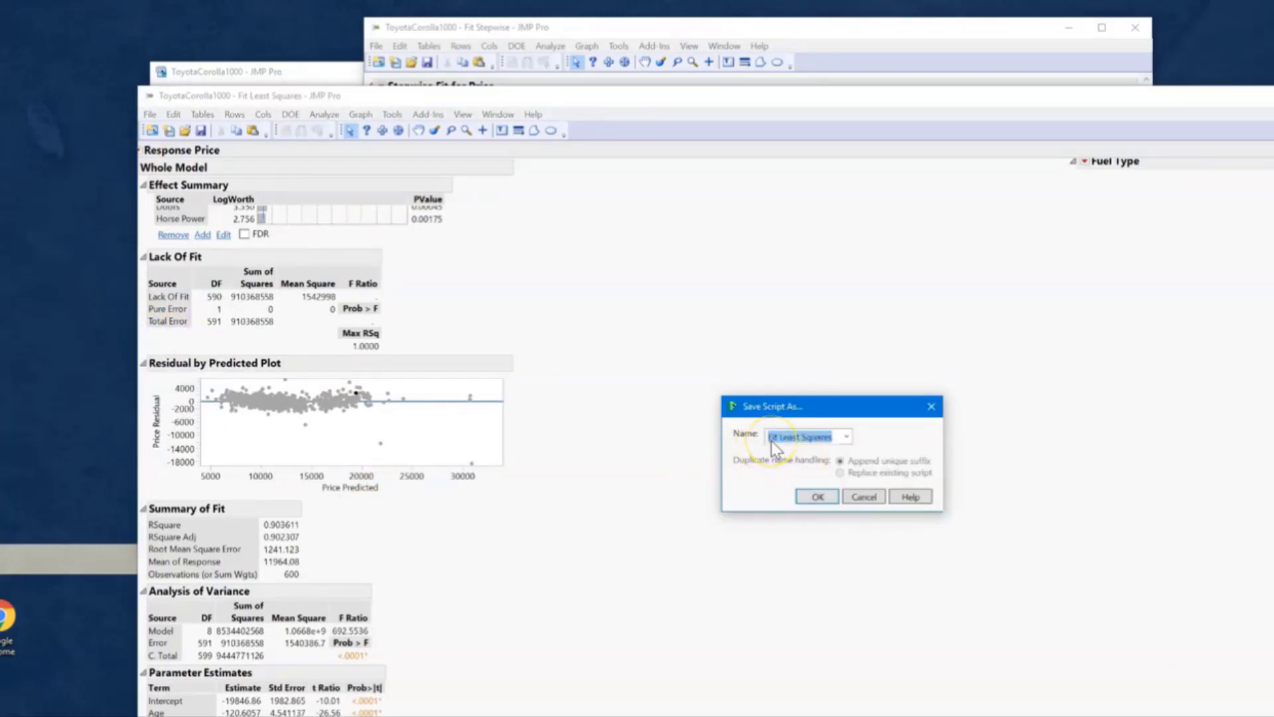
{"action": "type", "text": "Exhuastive Search"}
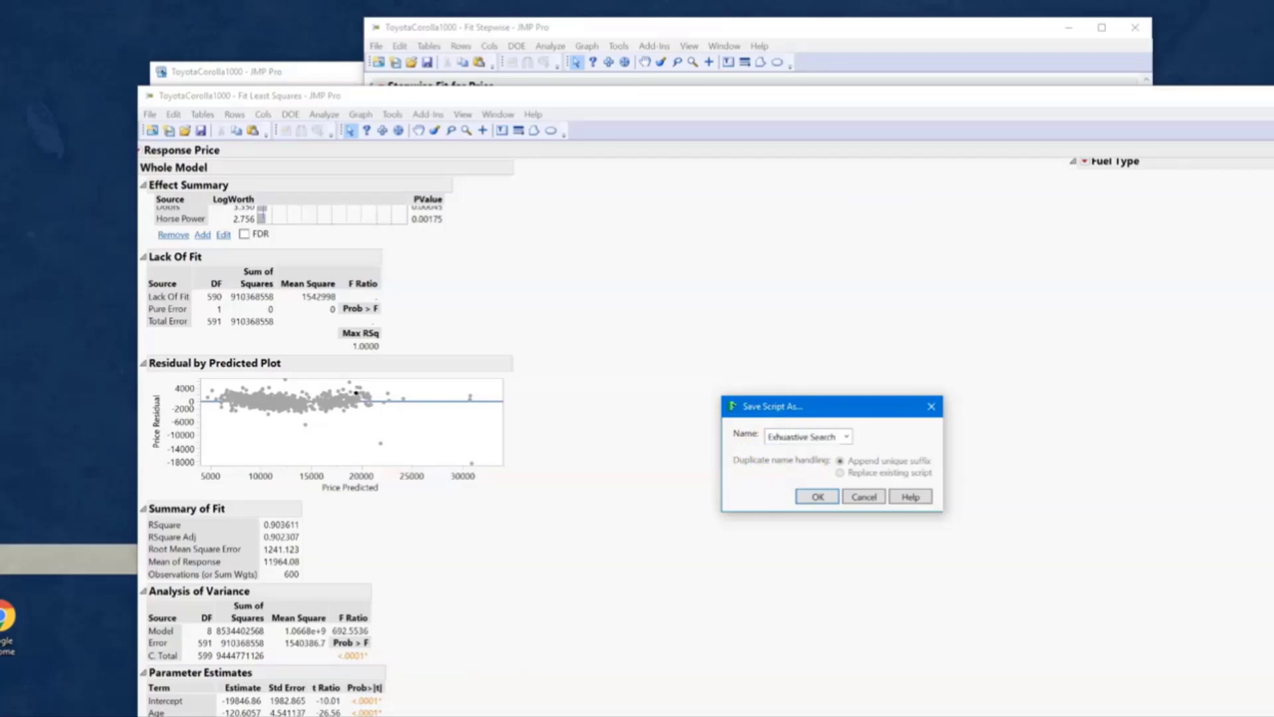
{"action": "left_click", "coordinate": [818, 496]}
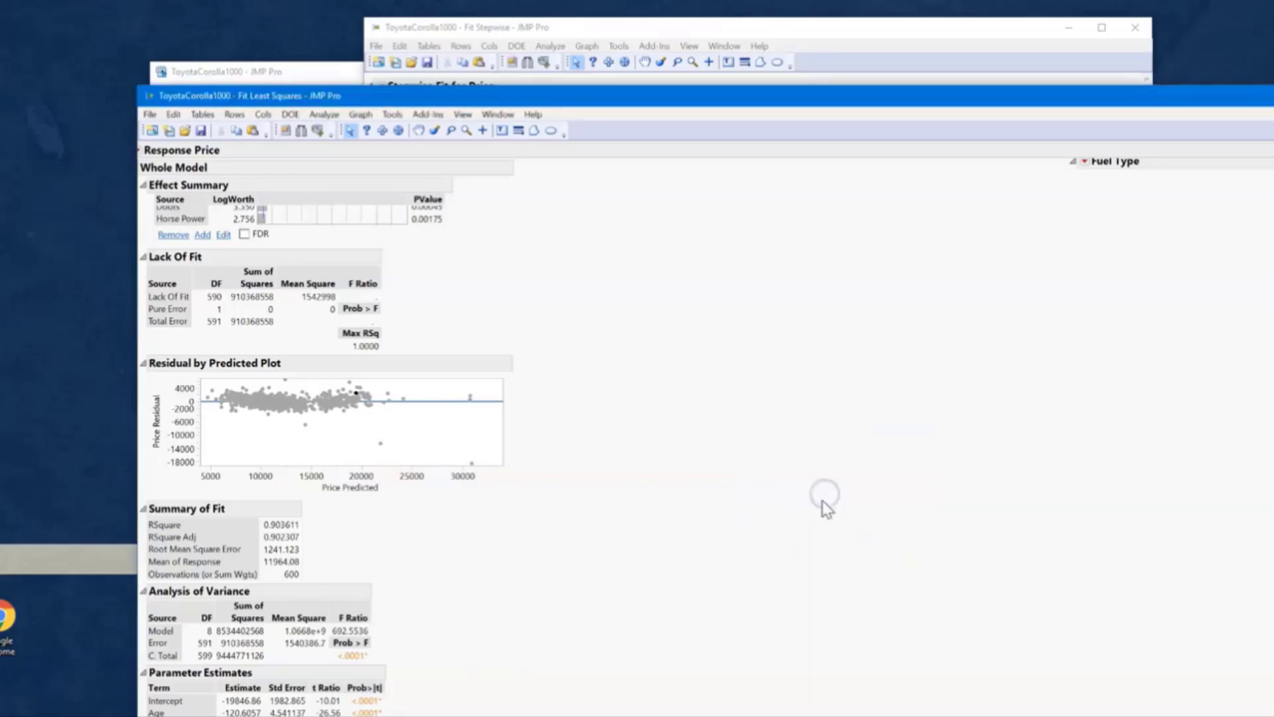
Step: Return to the ToyotaCorolla1000 data table and check its last columns, through Validation
{"action": "left_click", "coordinate": [297, 78]}
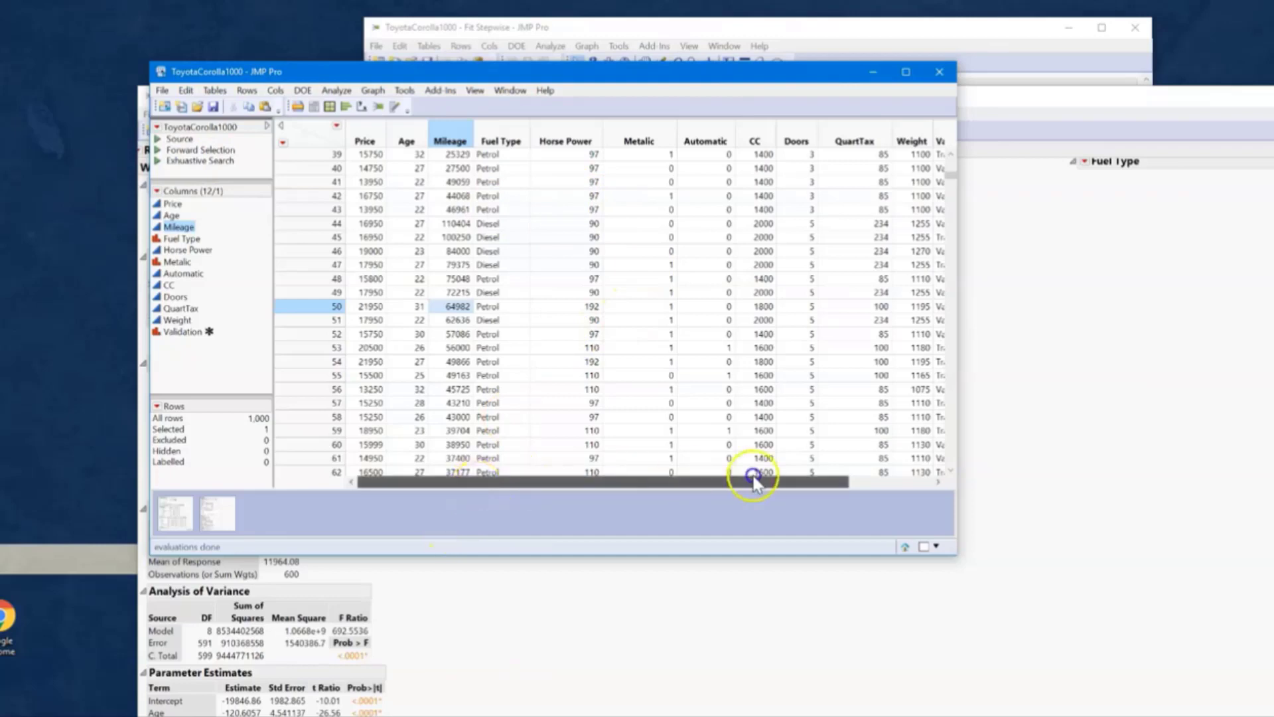
{"action": "left_click_drag", "start_coordinate": [754, 482], "coordinate": [833, 482]}
{"action": "left_click_drag", "start_coordinate": [361, 505], "coordinate": [276, 501]}
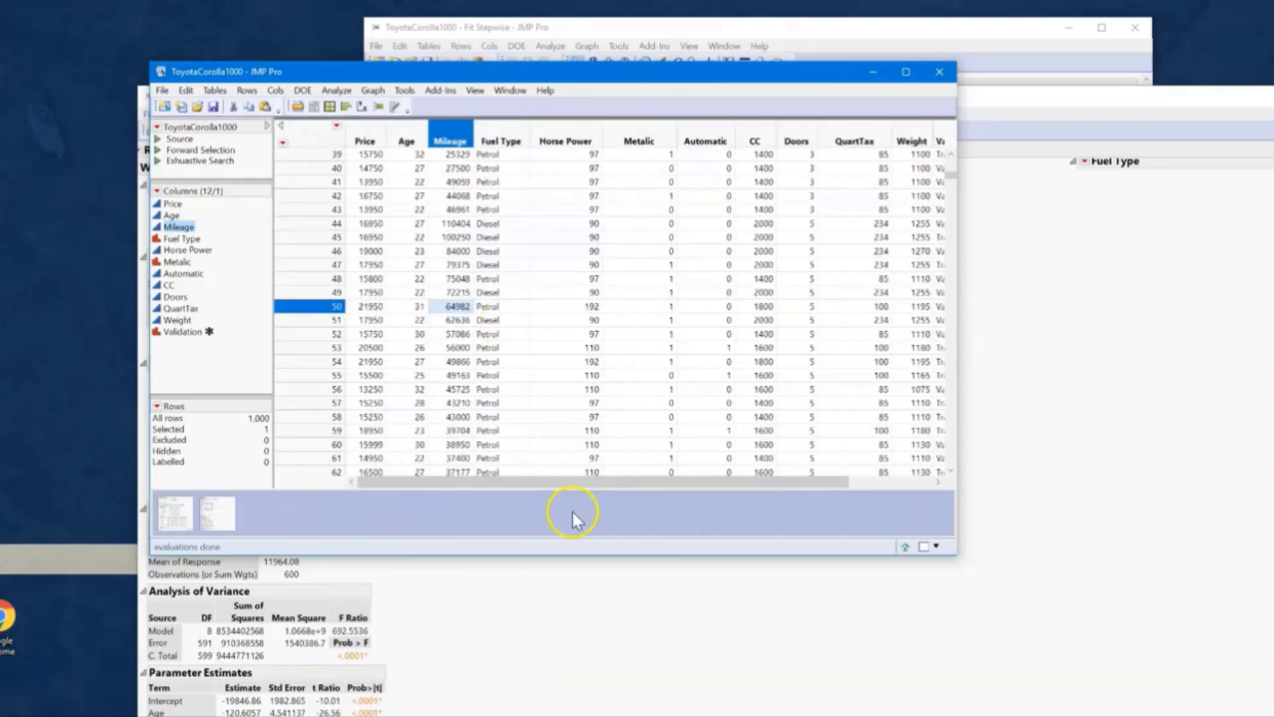
{"action": "left_click_drag", "start_coordinate": [764, 483], "coordinate": [876, 483]}
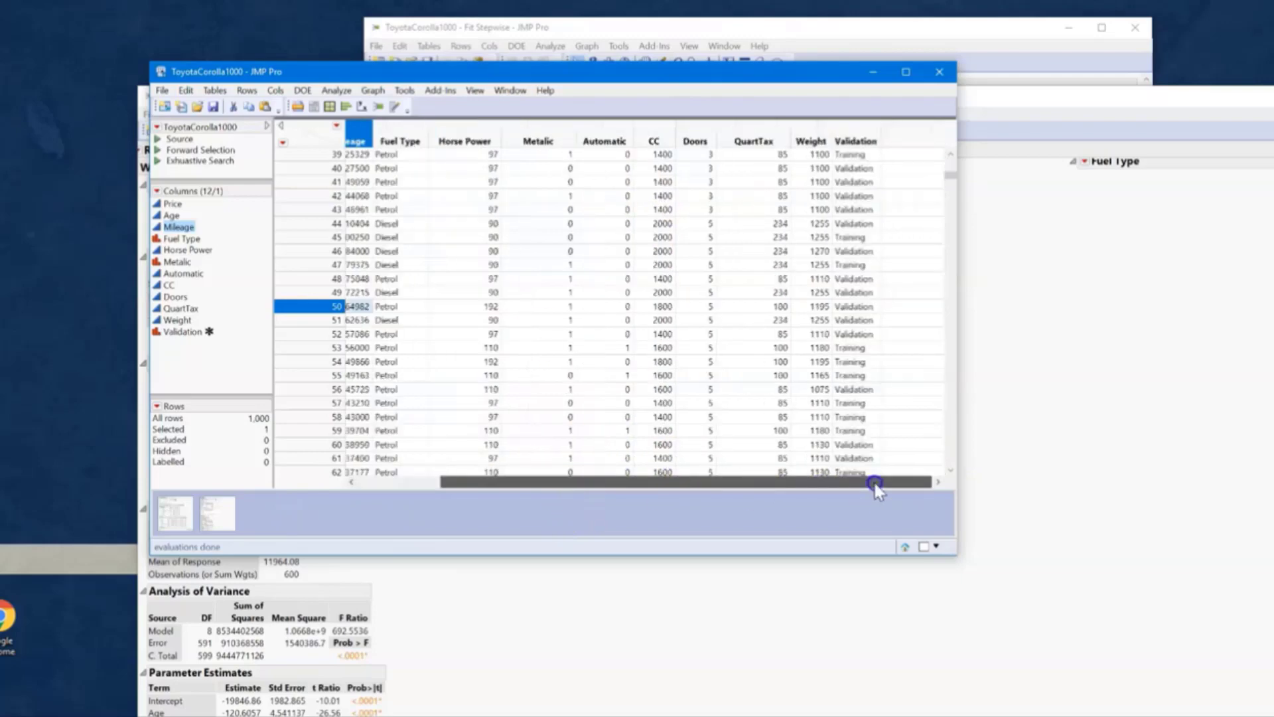